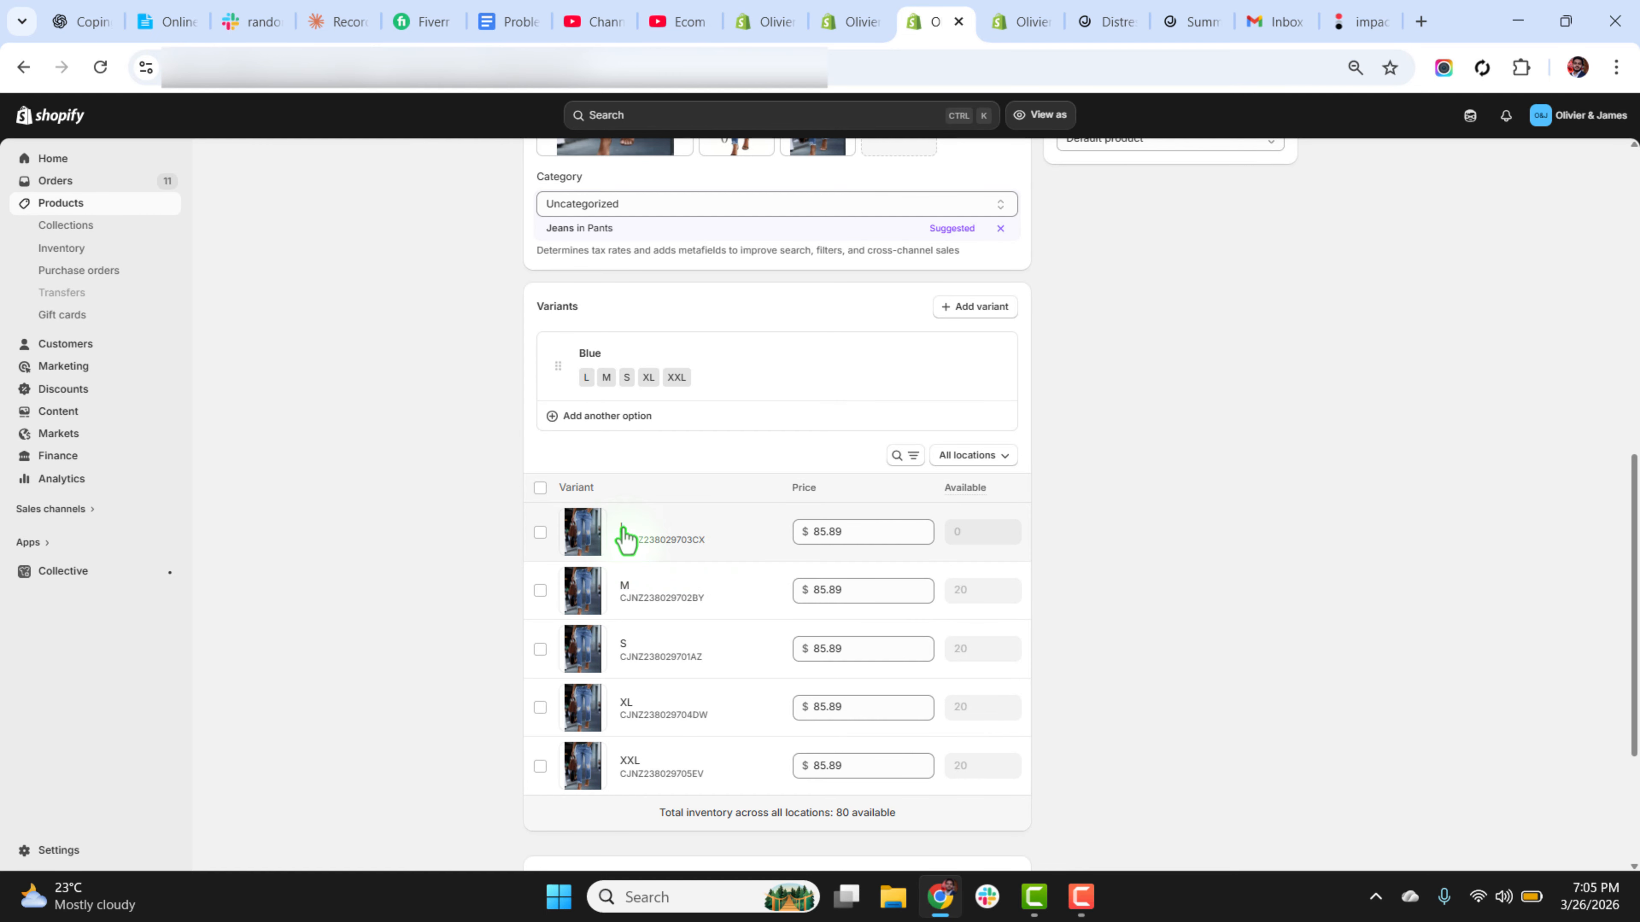
Check the L variant's pricing and the jeans' storefront page, along with the Problems with Discount Price document.
click(625, 536)
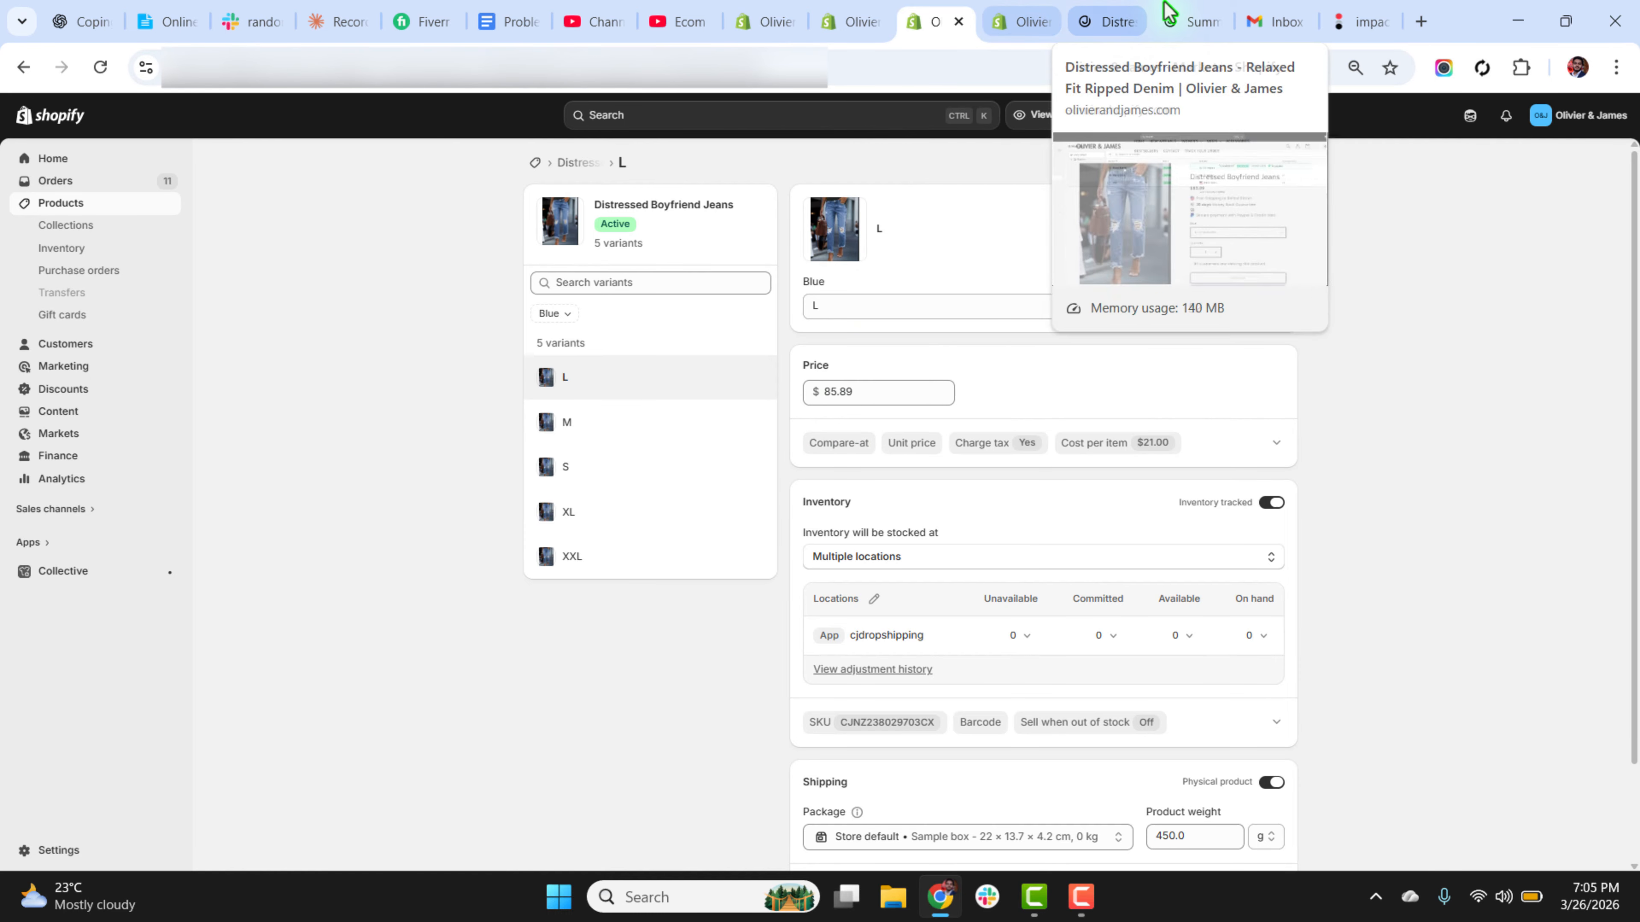
click(1105, 9)
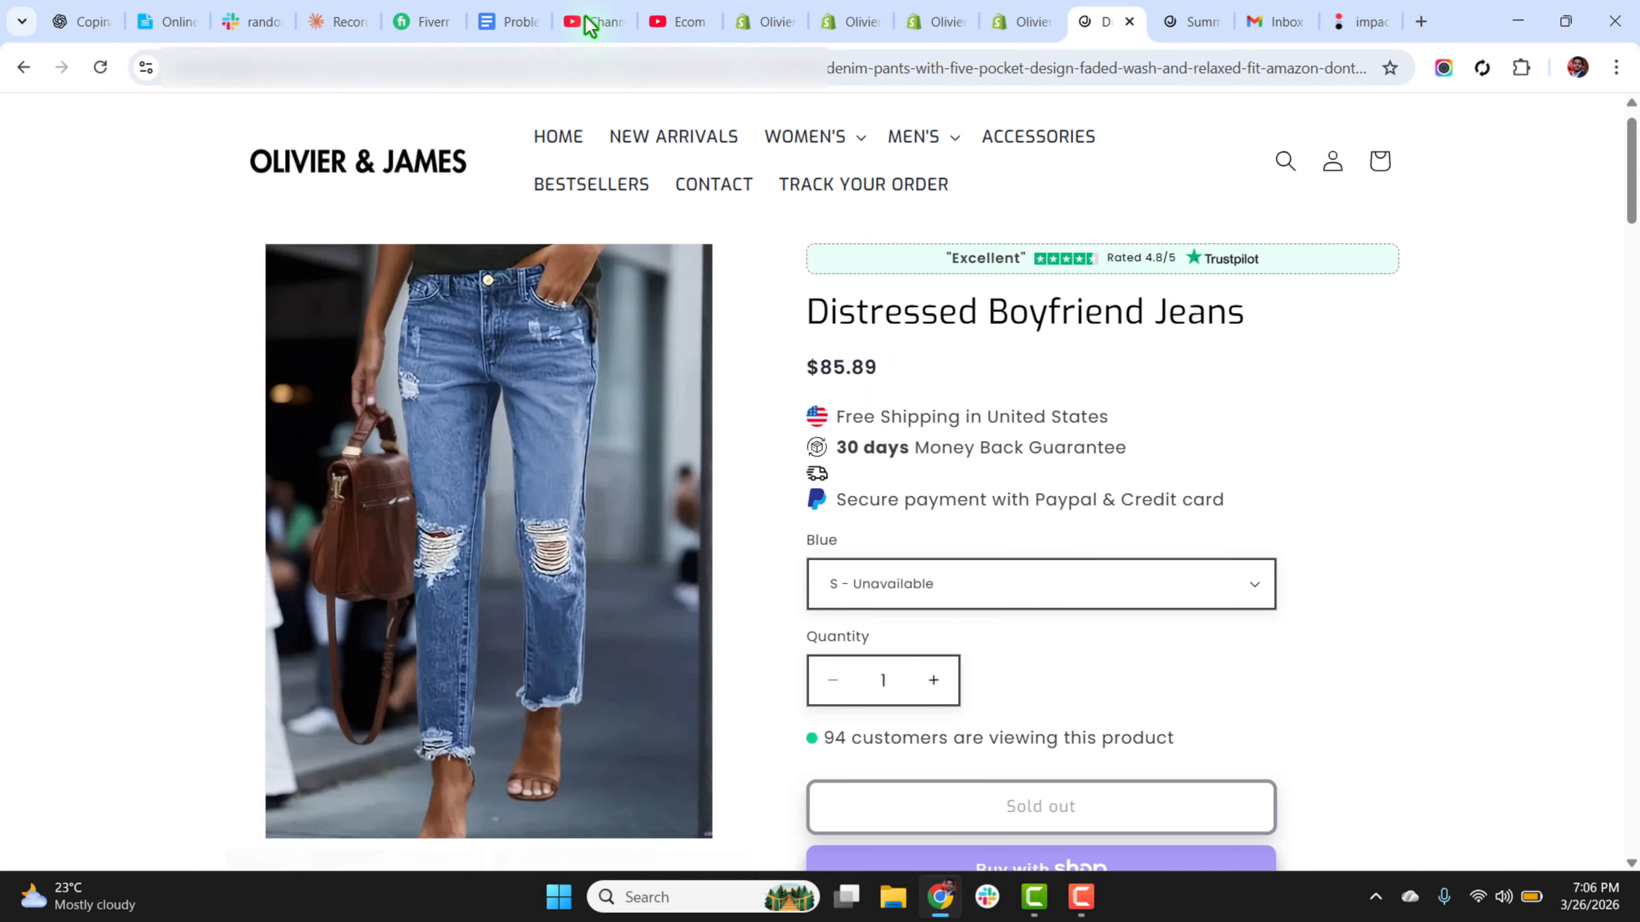
click(510, 21)
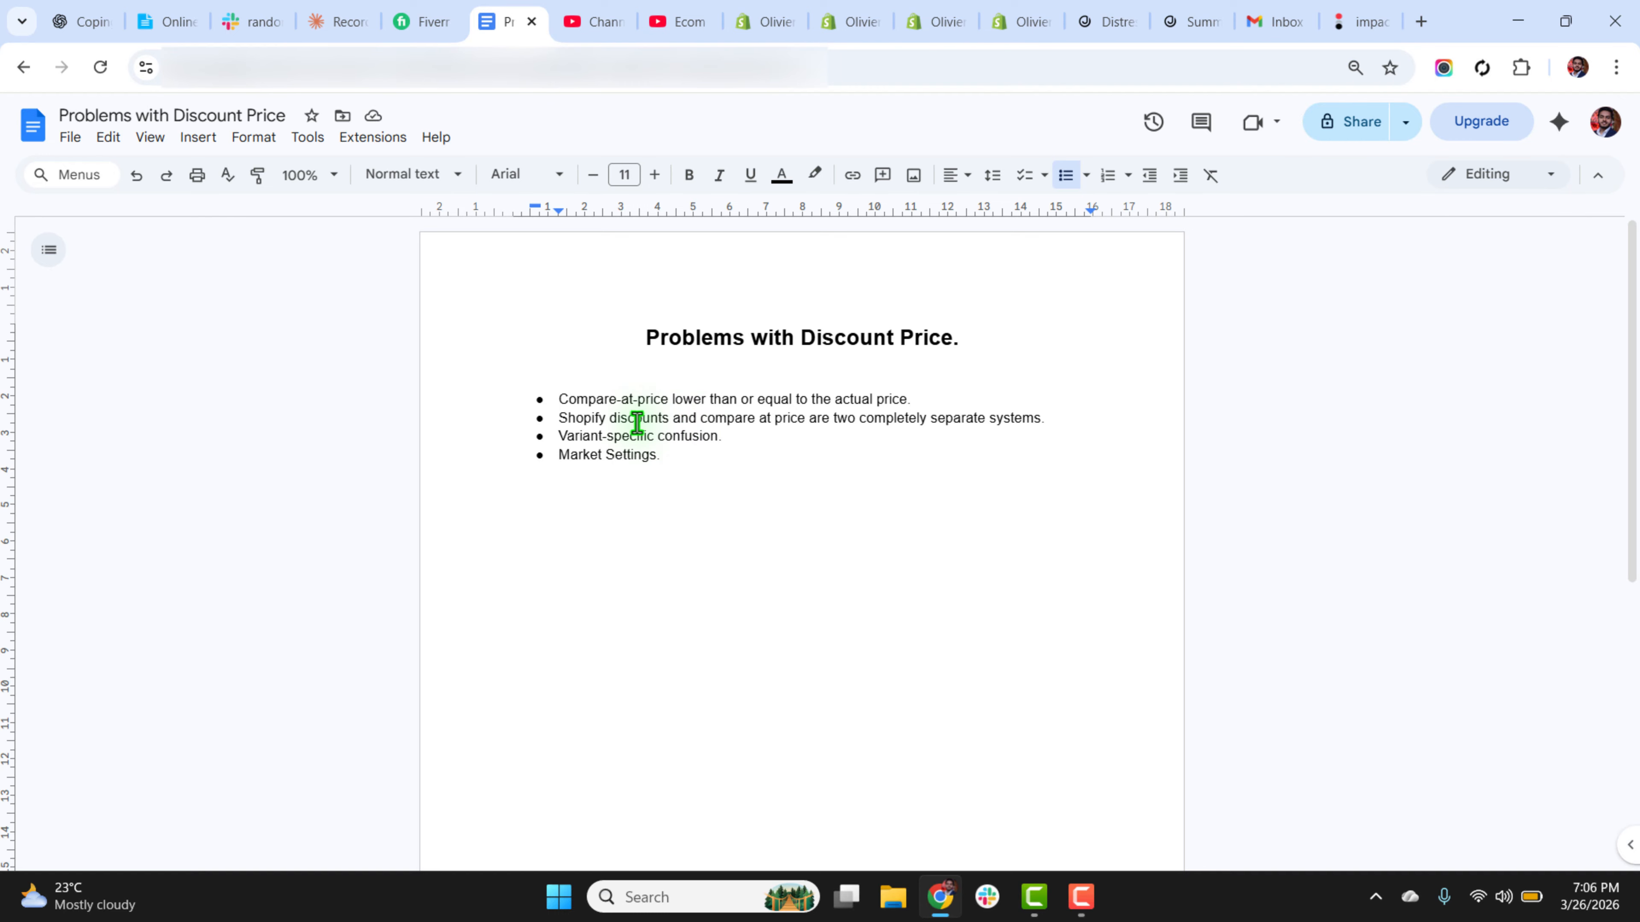
Compare the storefront price display of the Distressed Boyfriend Jeans with that of the Summer Breathable Mesh Peep-toe Slippers.
click(765, 26)
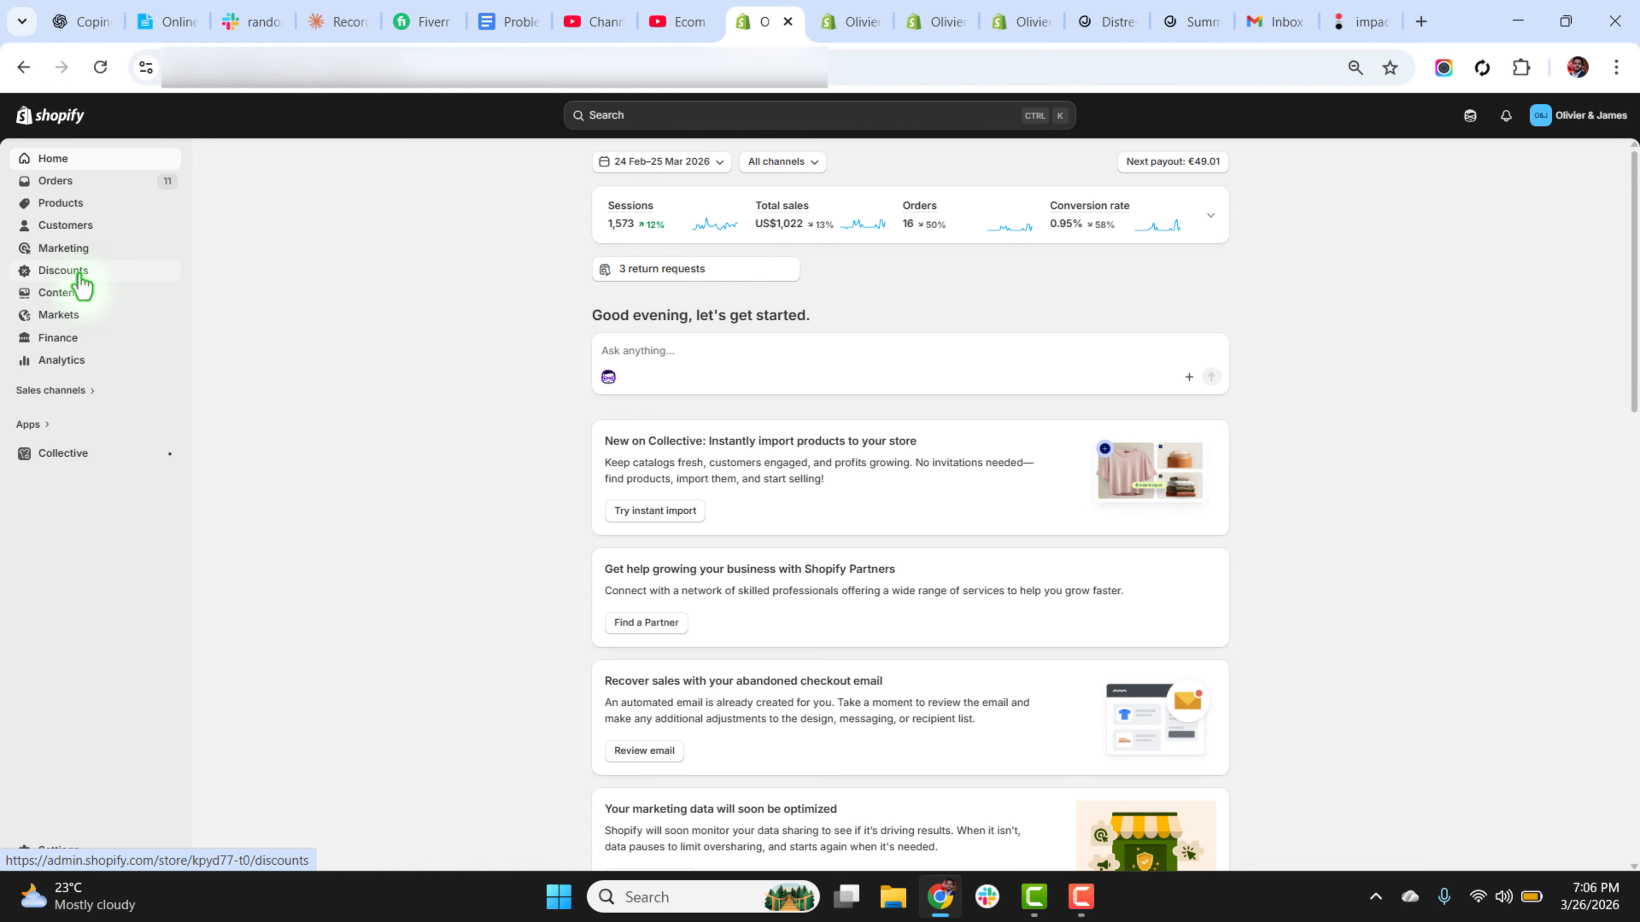
click(1115, 21)
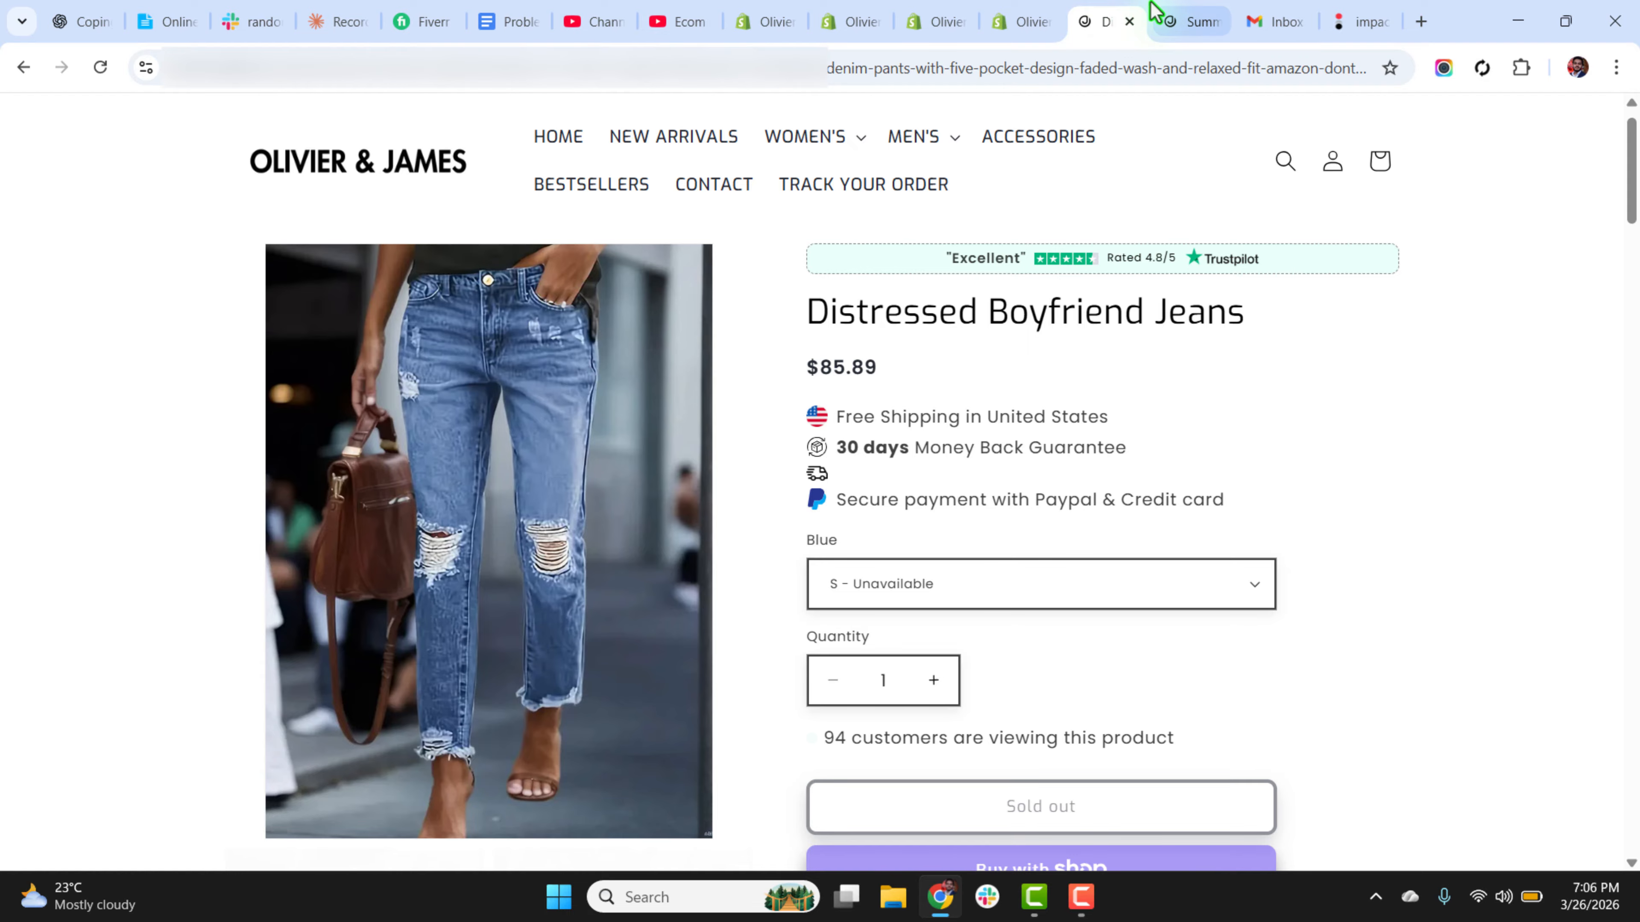
click(1174, 20)
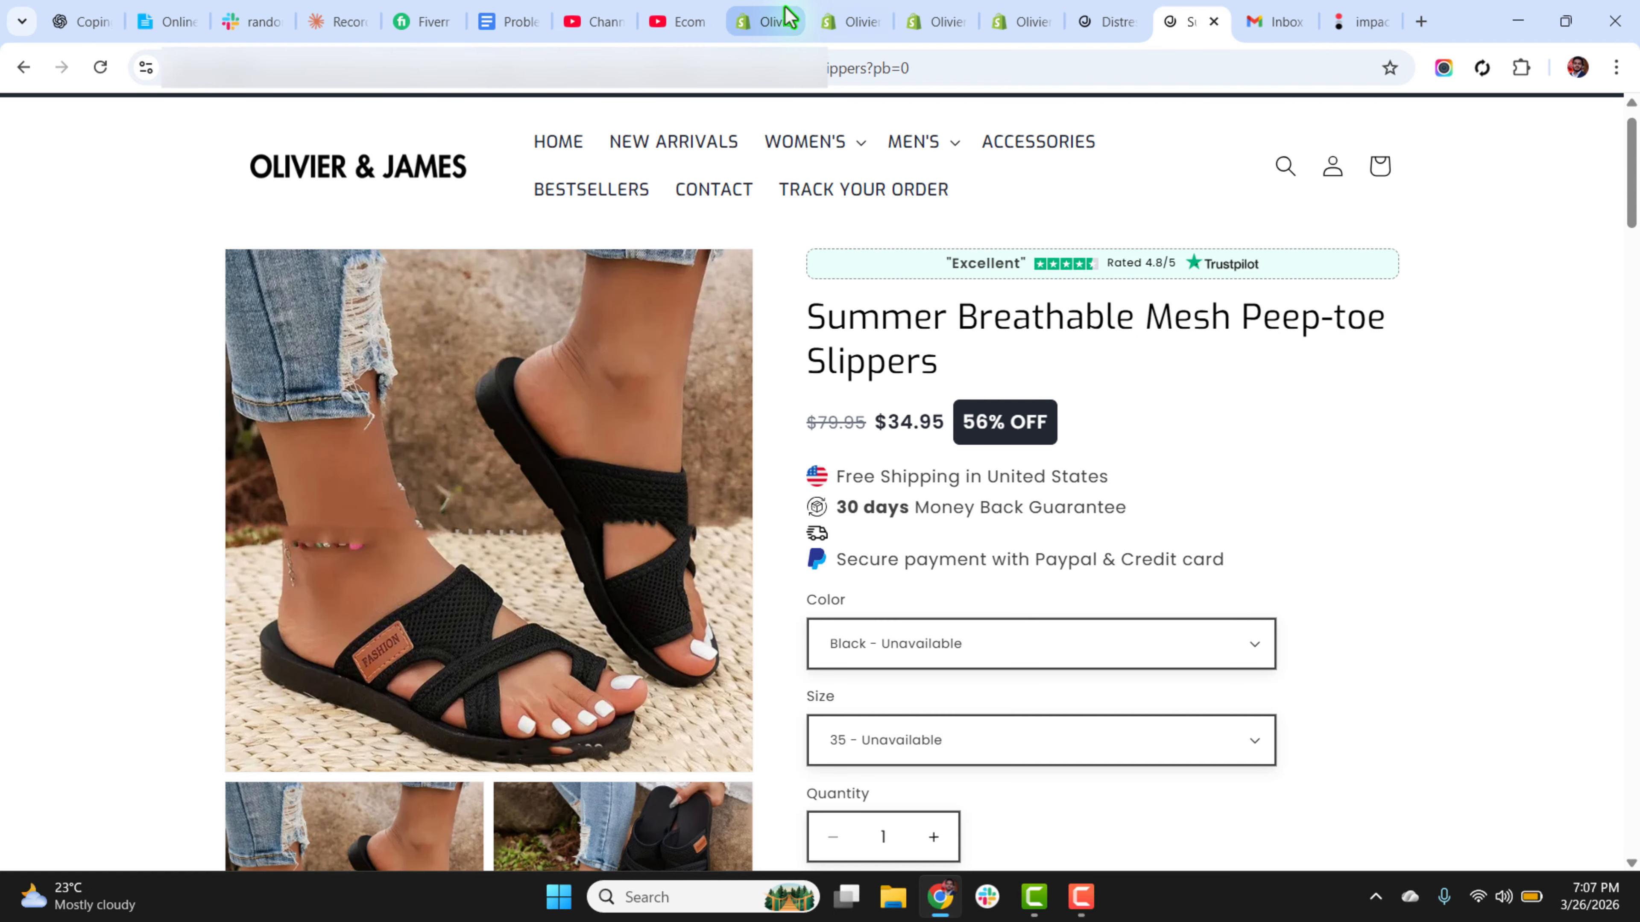
Open the M variant of the Distressed Boyfriend Jeans in the store admin and expand its compare-at price.
click(778, 19)
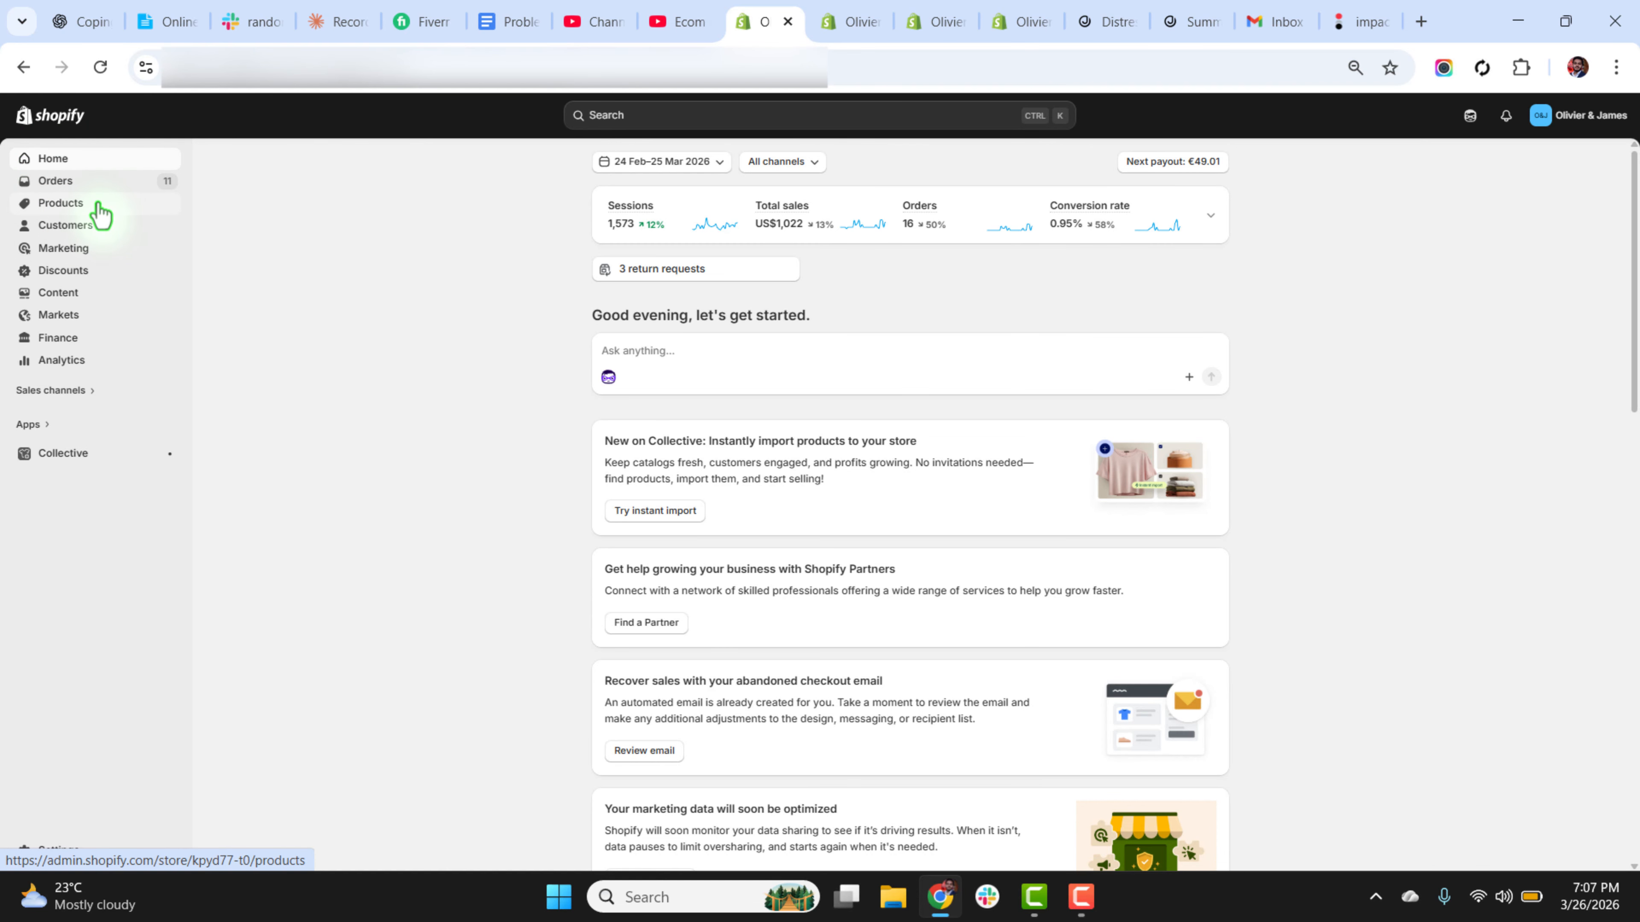
click(830, 23)
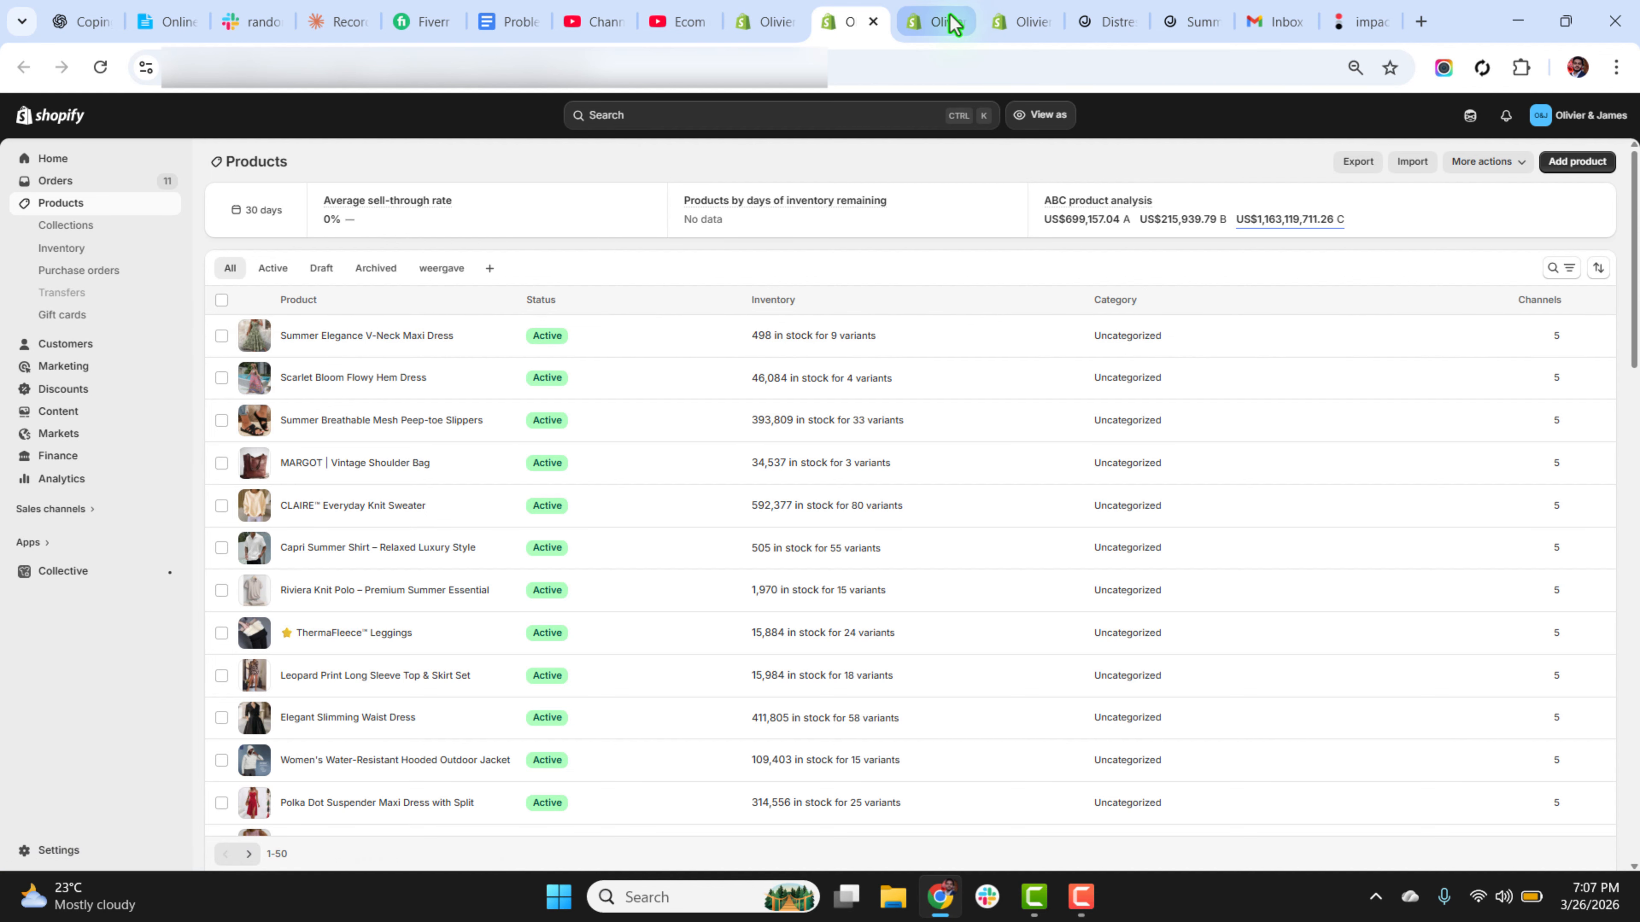
click(937, 21)
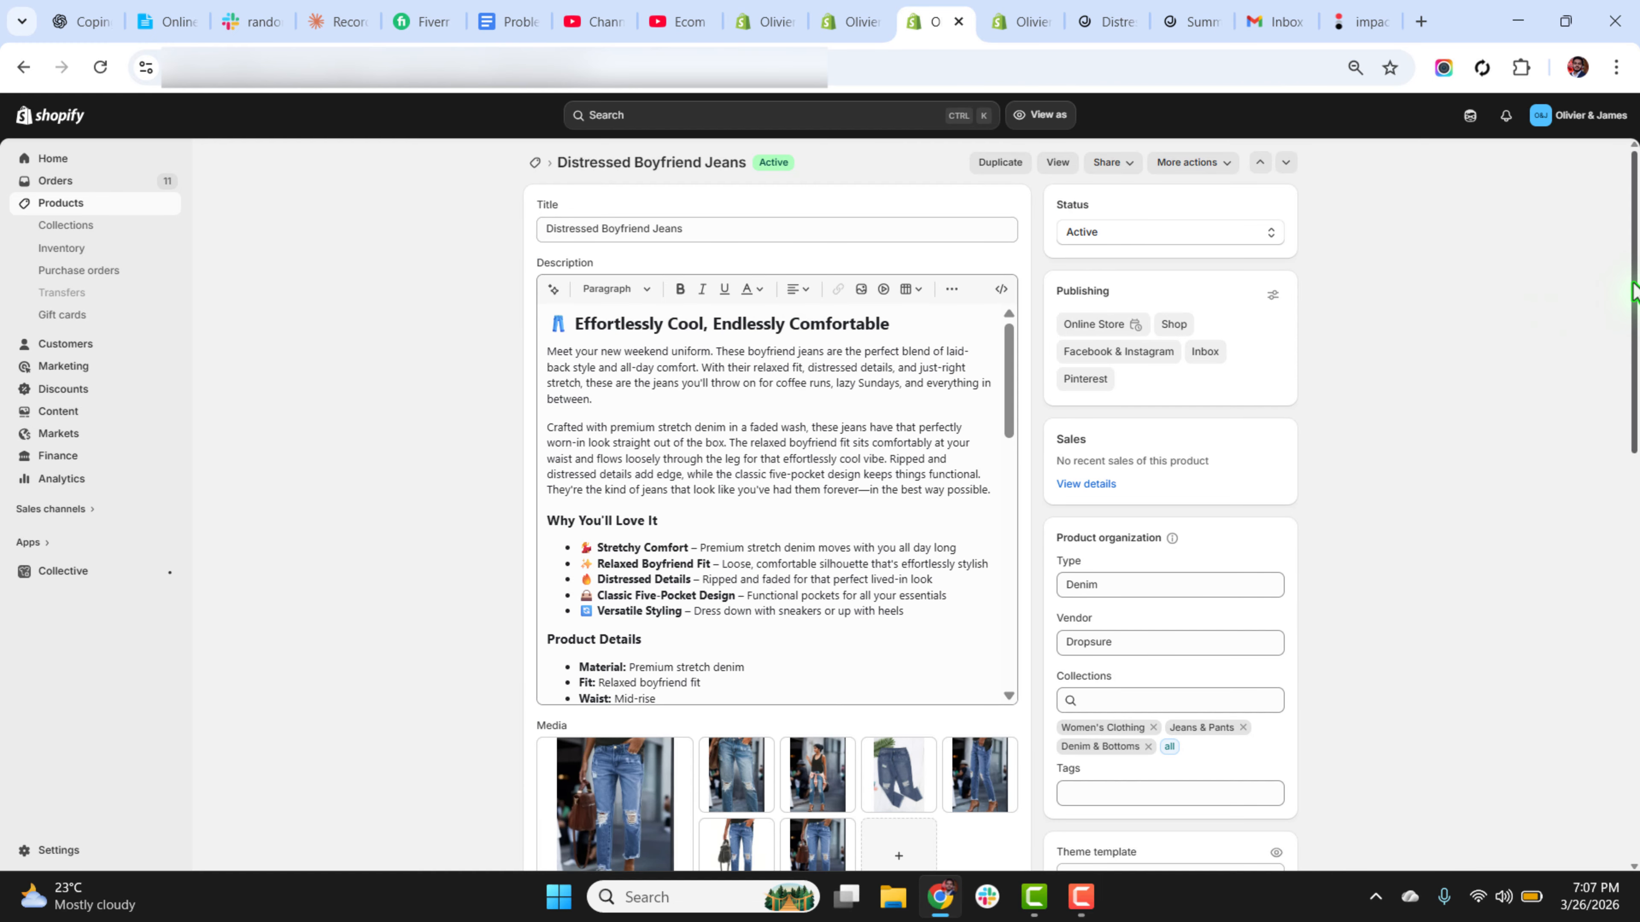
drag(1634, 303, 1635, 623)
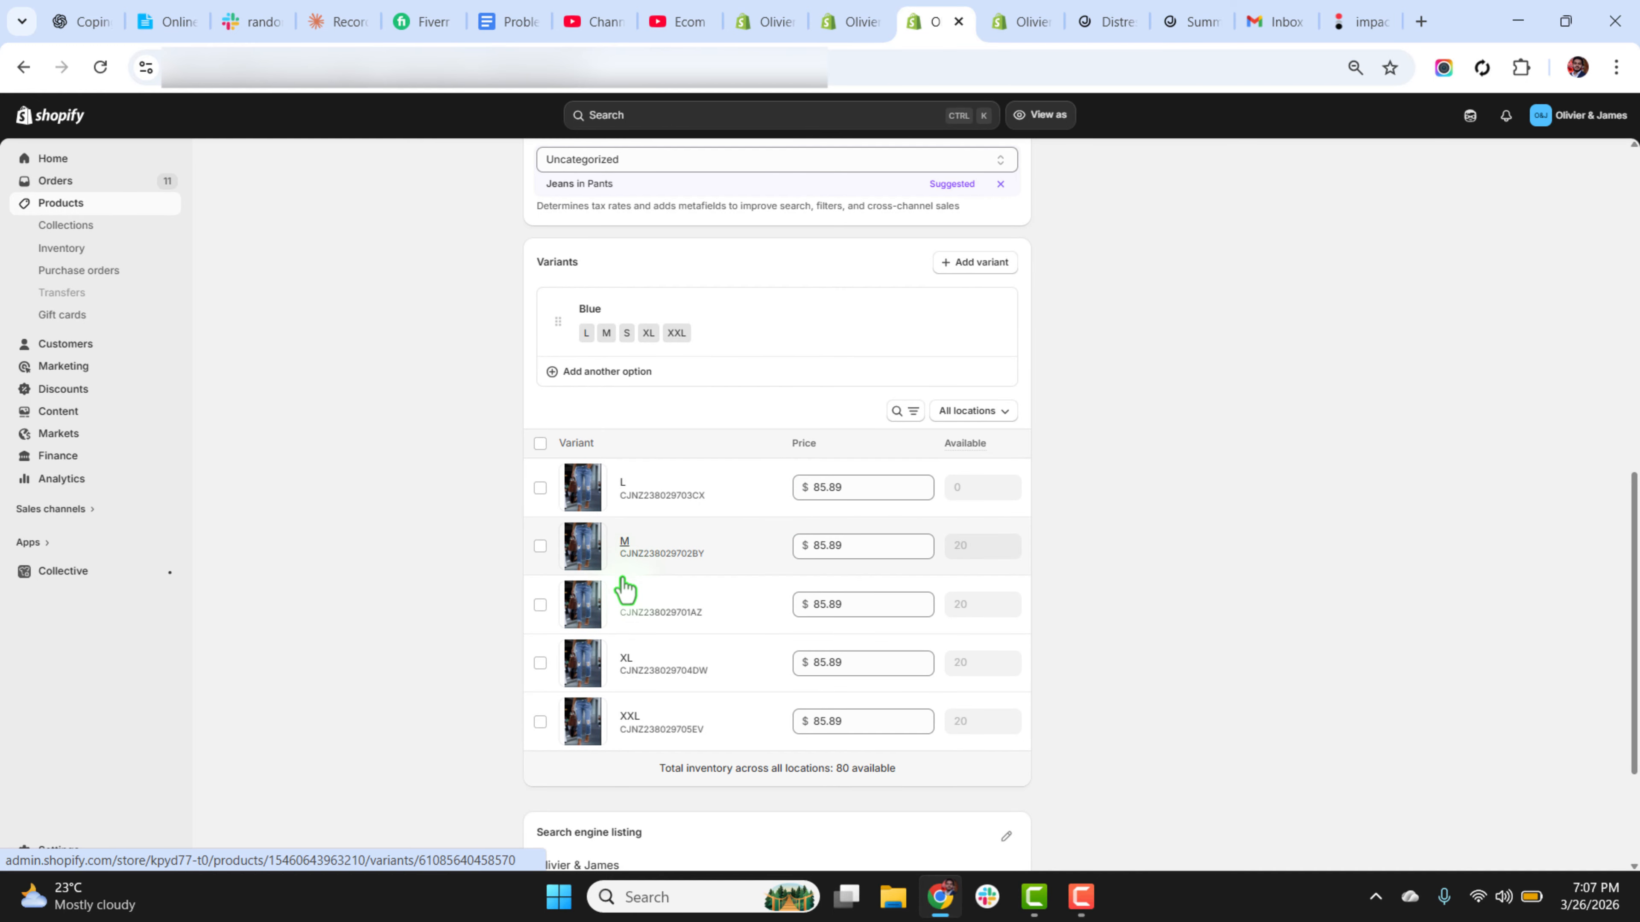
click(625, 544)
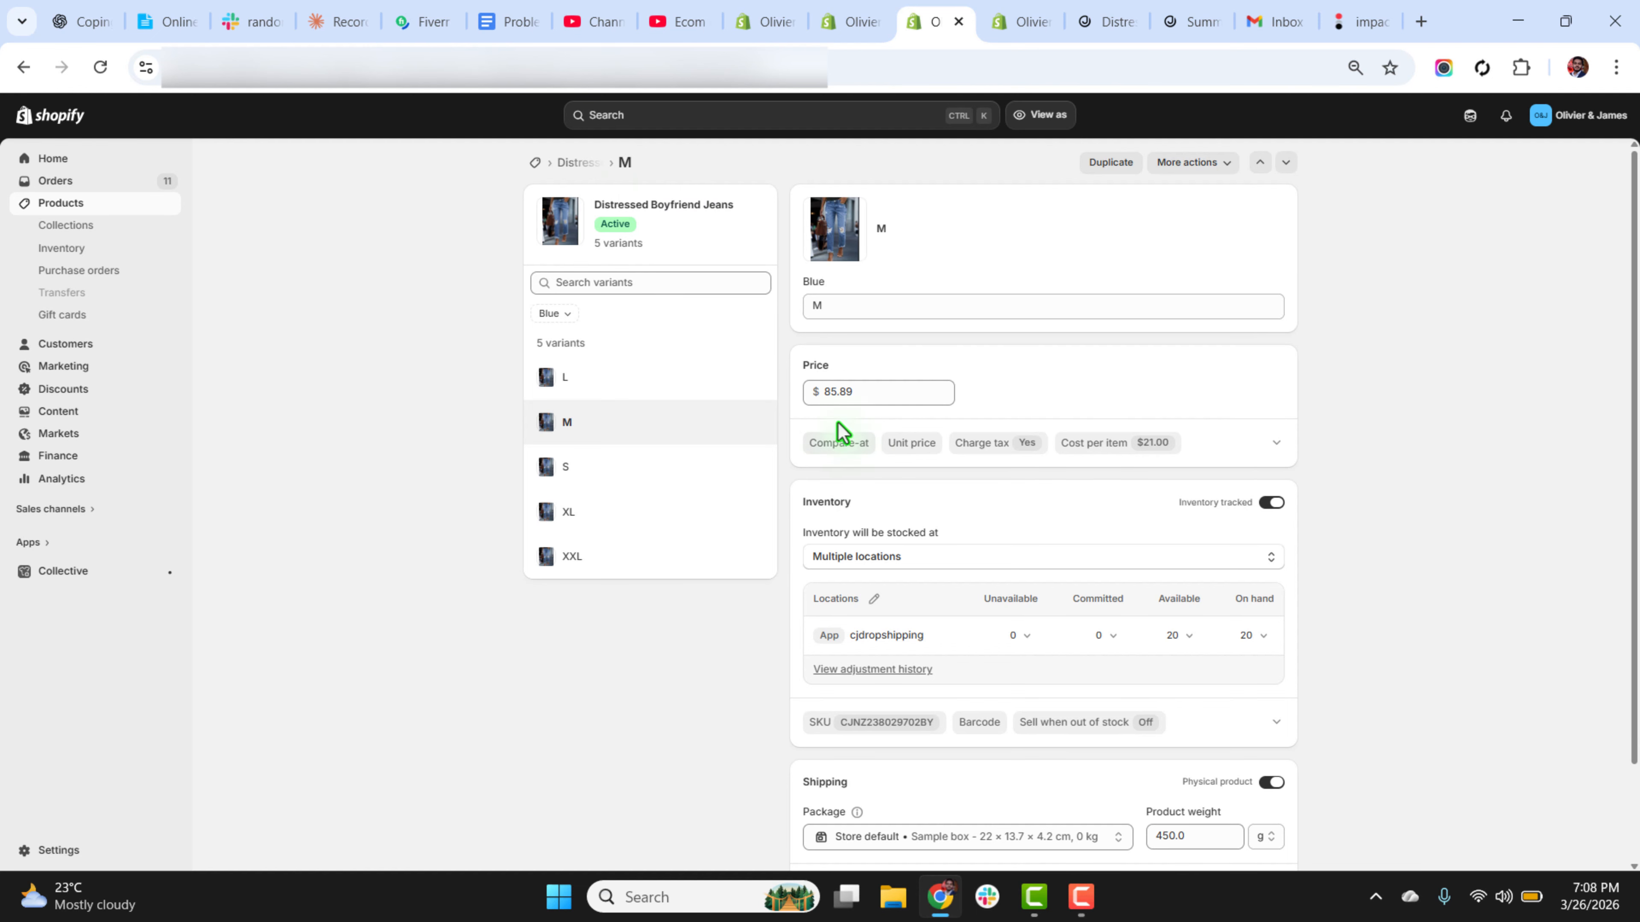
click(839, 453)
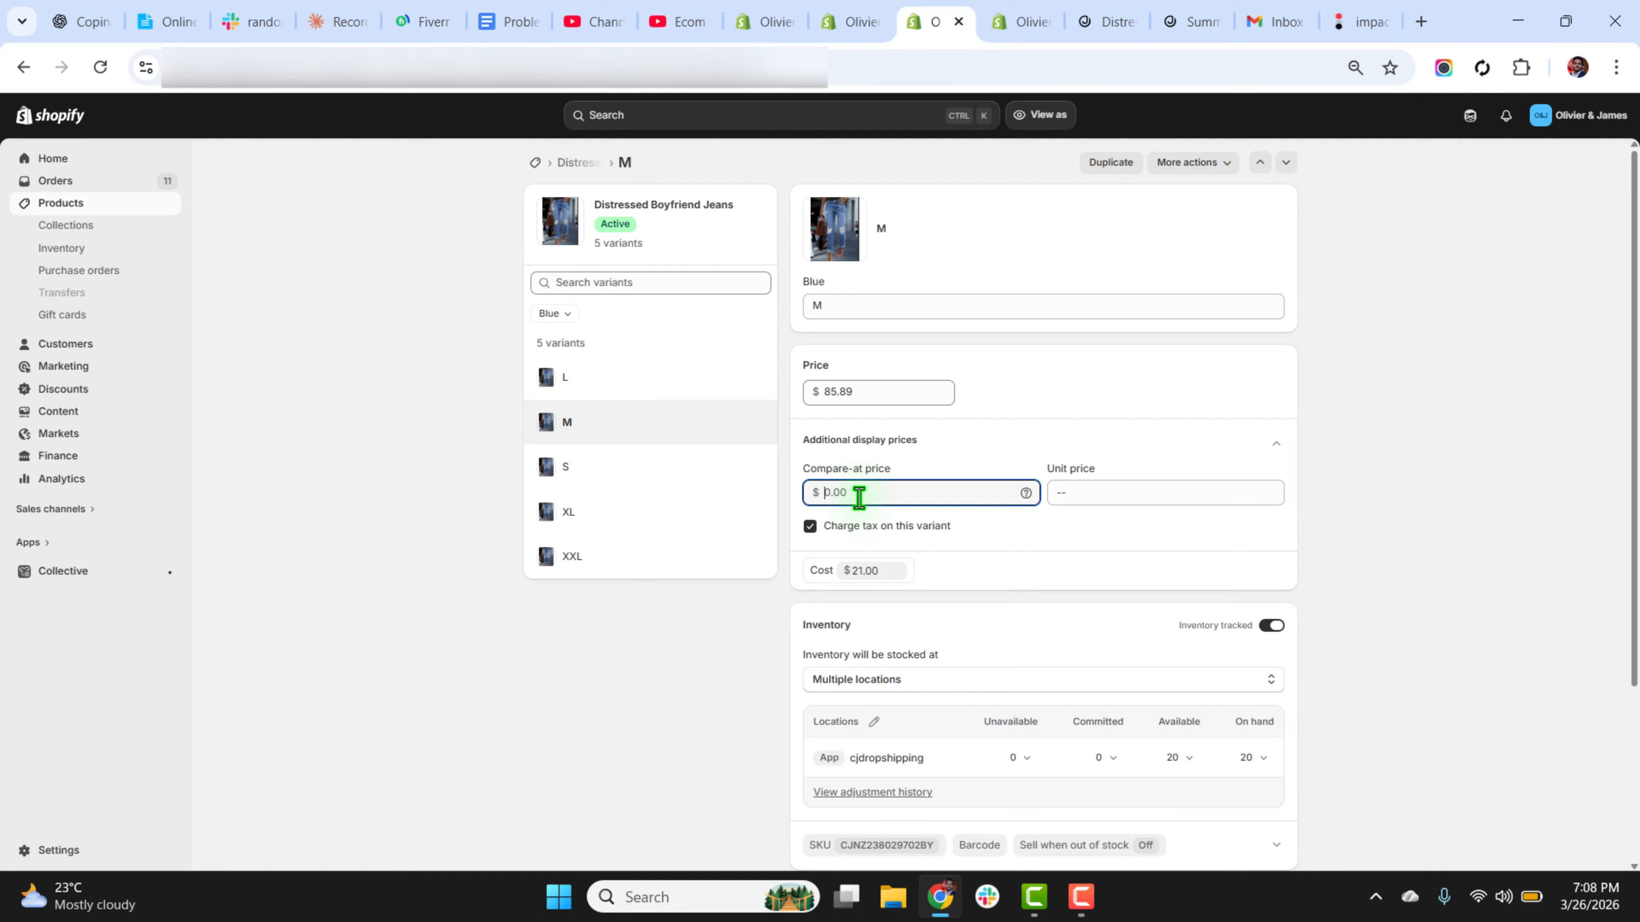
Review the point about compare-at price being lower than or equal to the actual price in the Problems with Discount Price document.
click(516, 20)
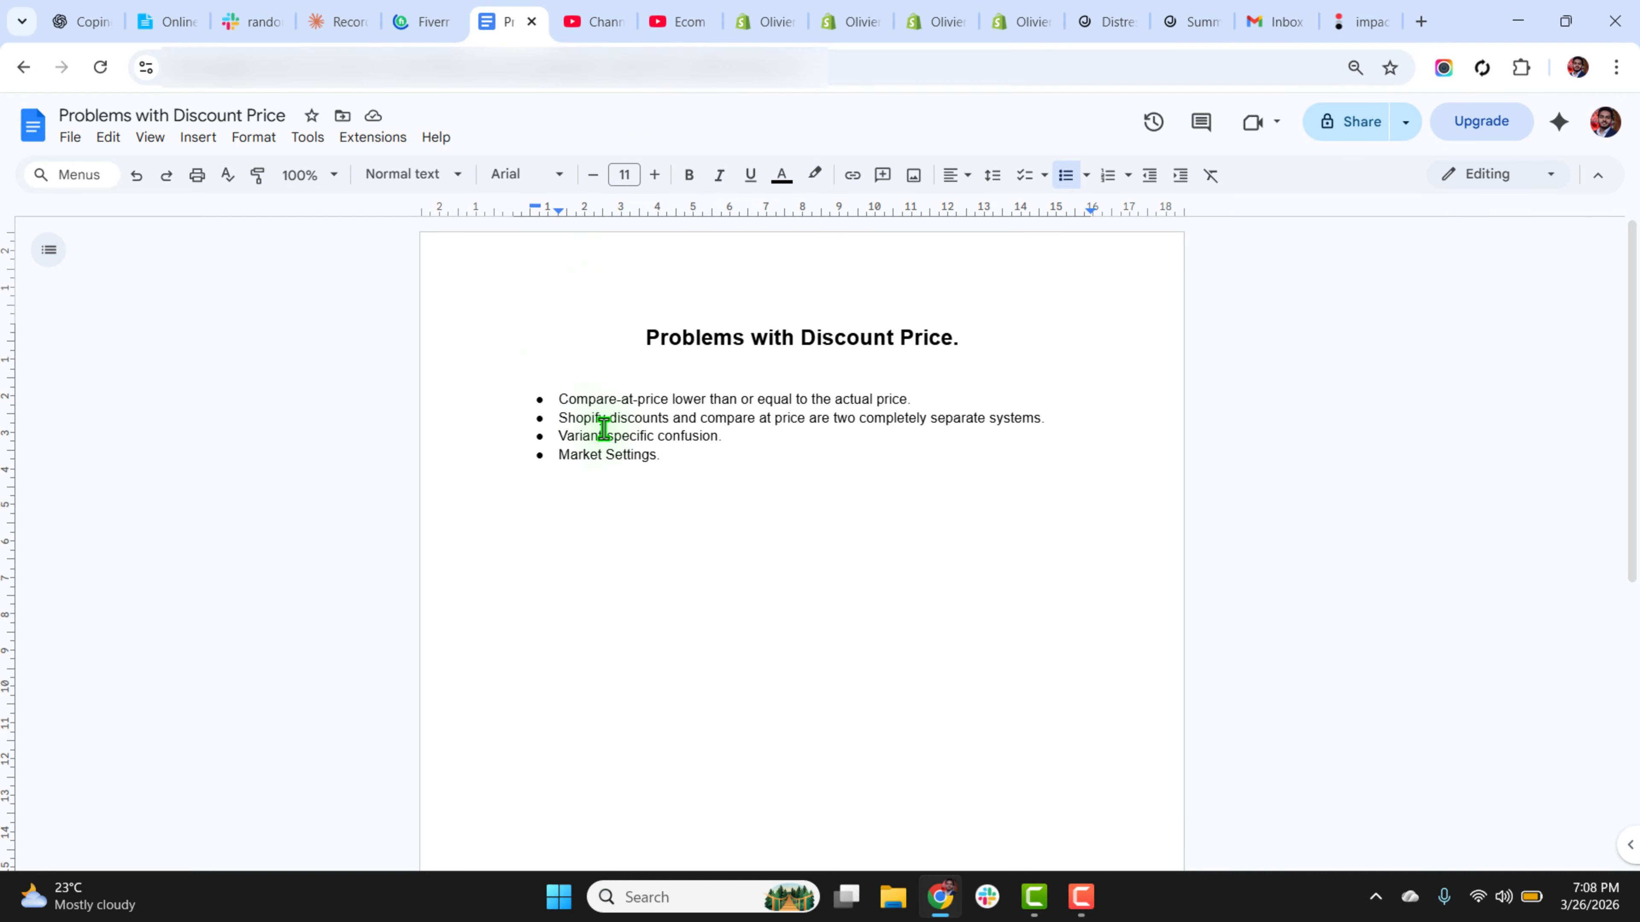
drag(559, 398, 927, 404)
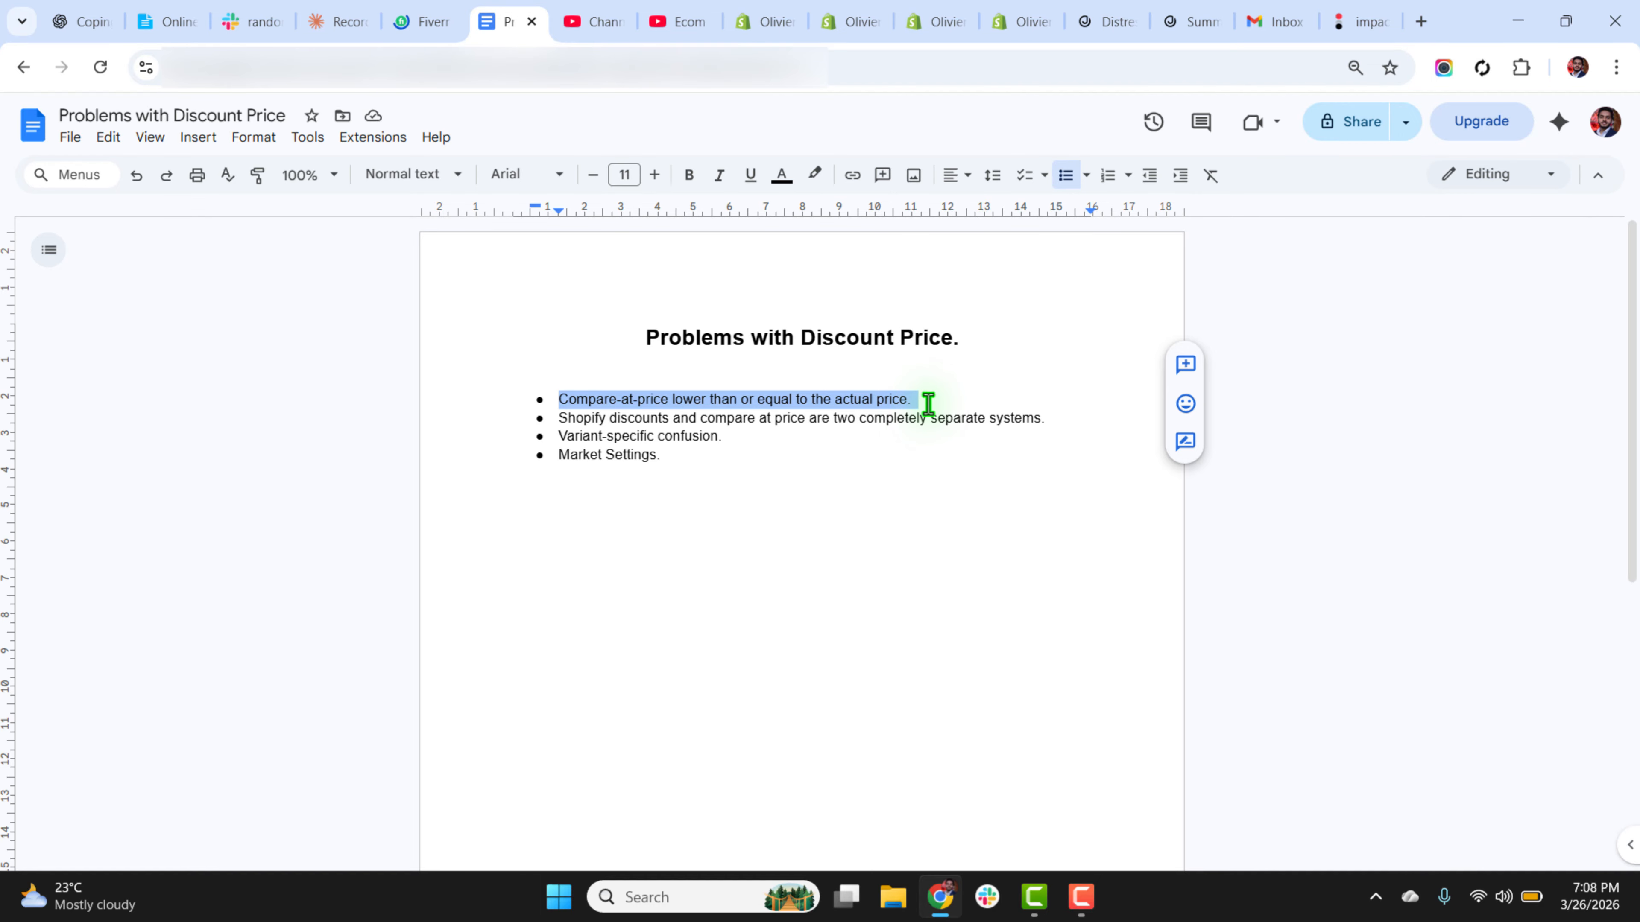
click(927, 404)
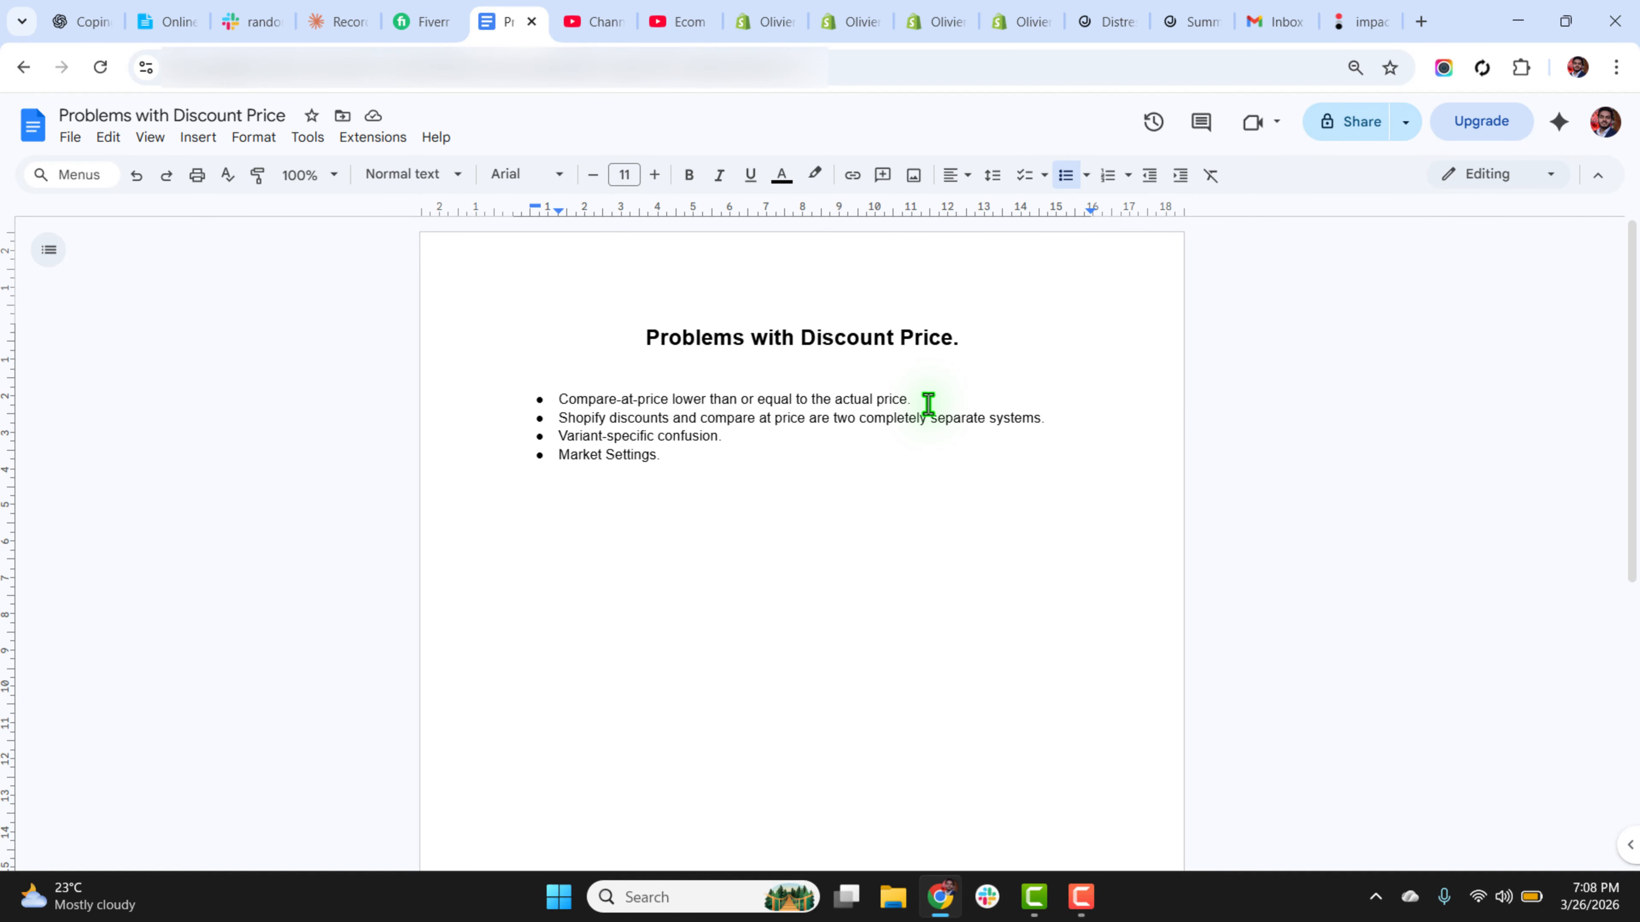
Return to the M variant in the store admin, set its compare-at price to $150 and save.
click(936, 22)
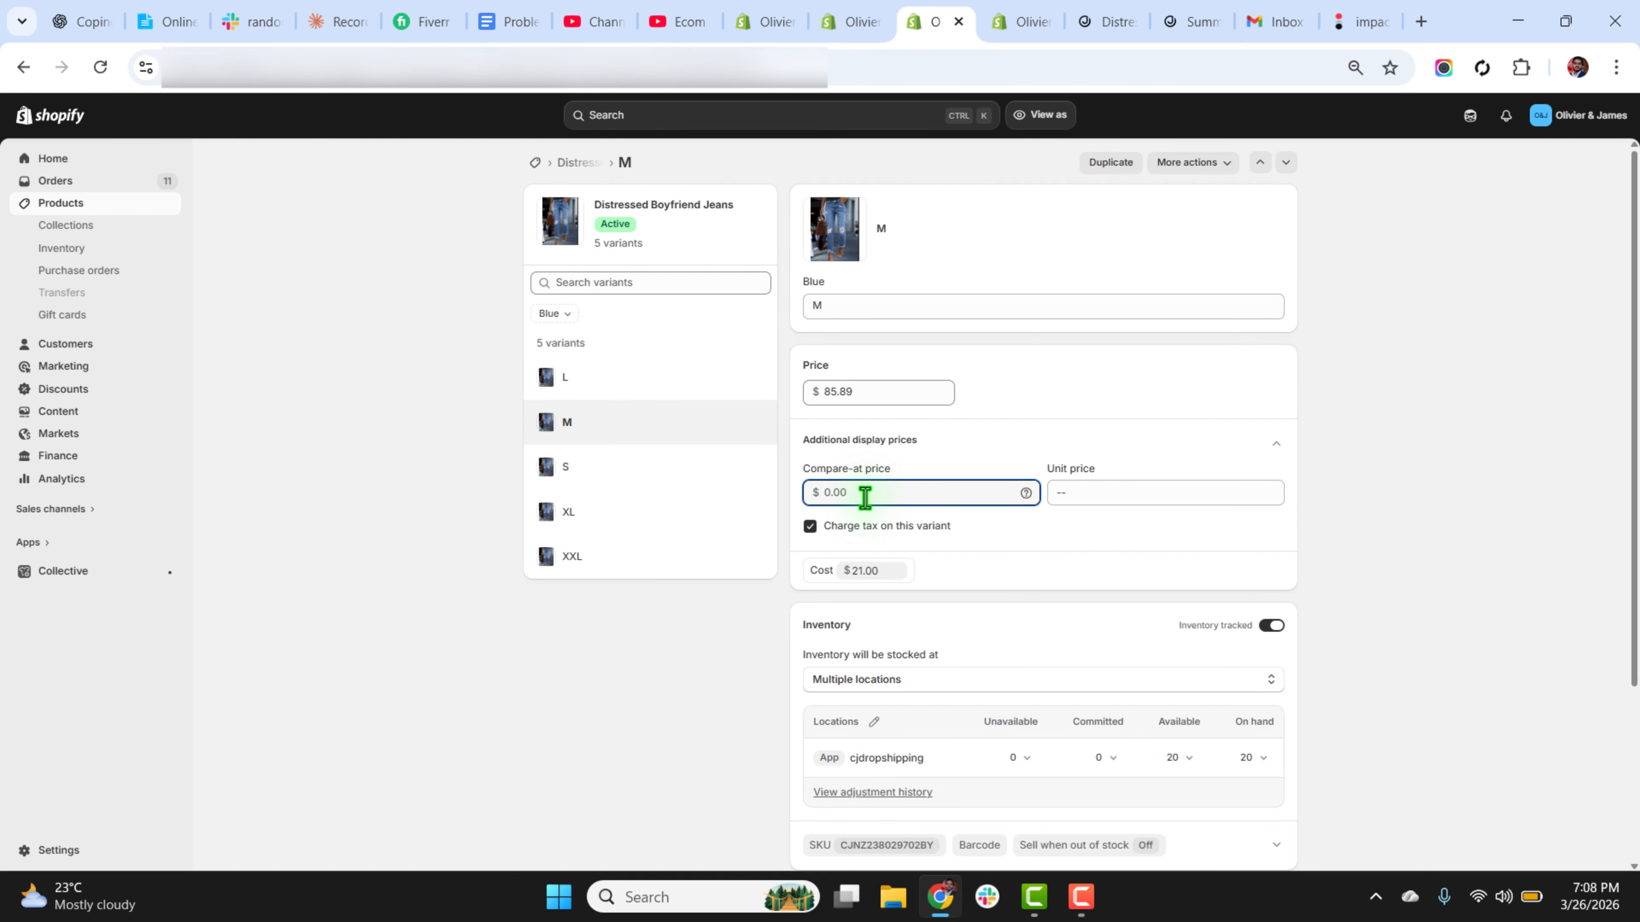
text(150)
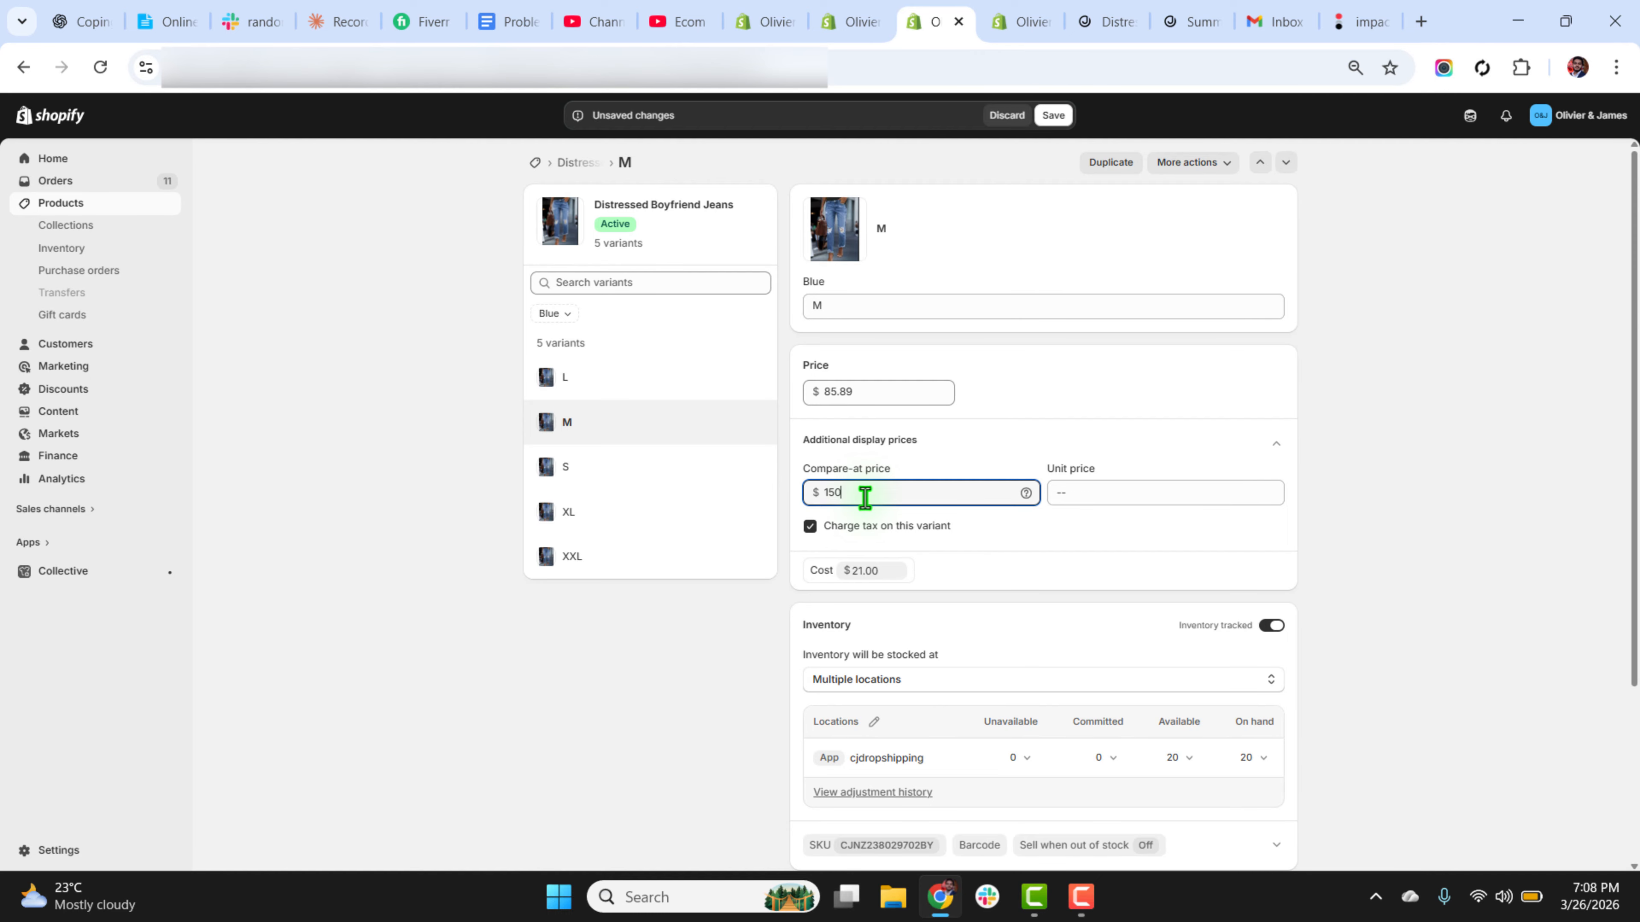
click(1072, 445)
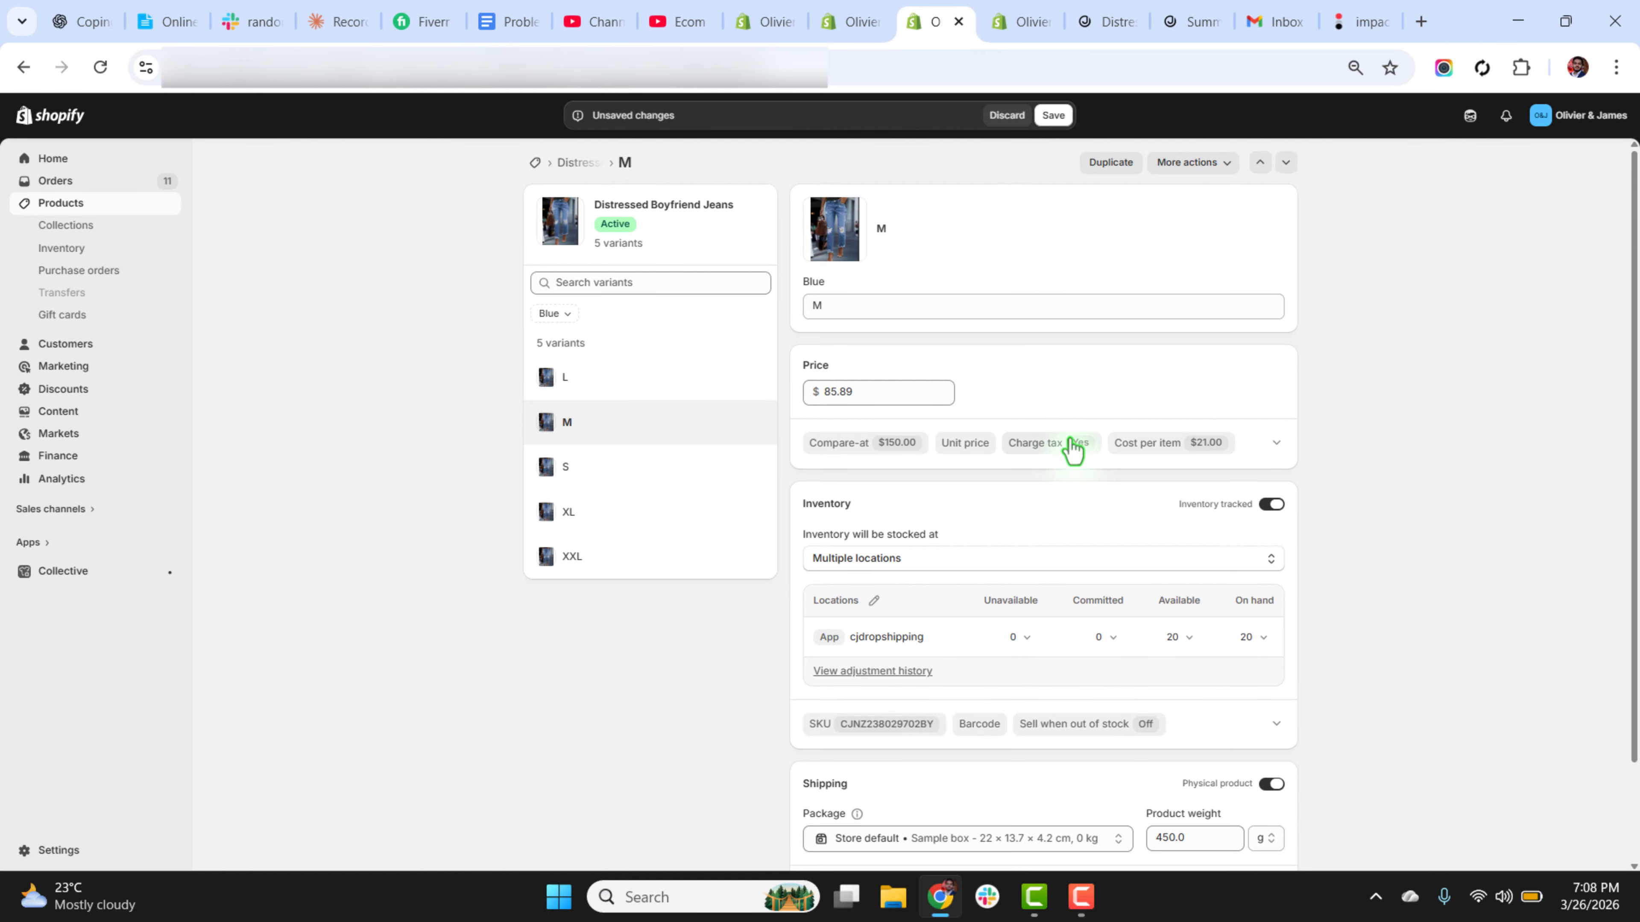
click(1054, 116)
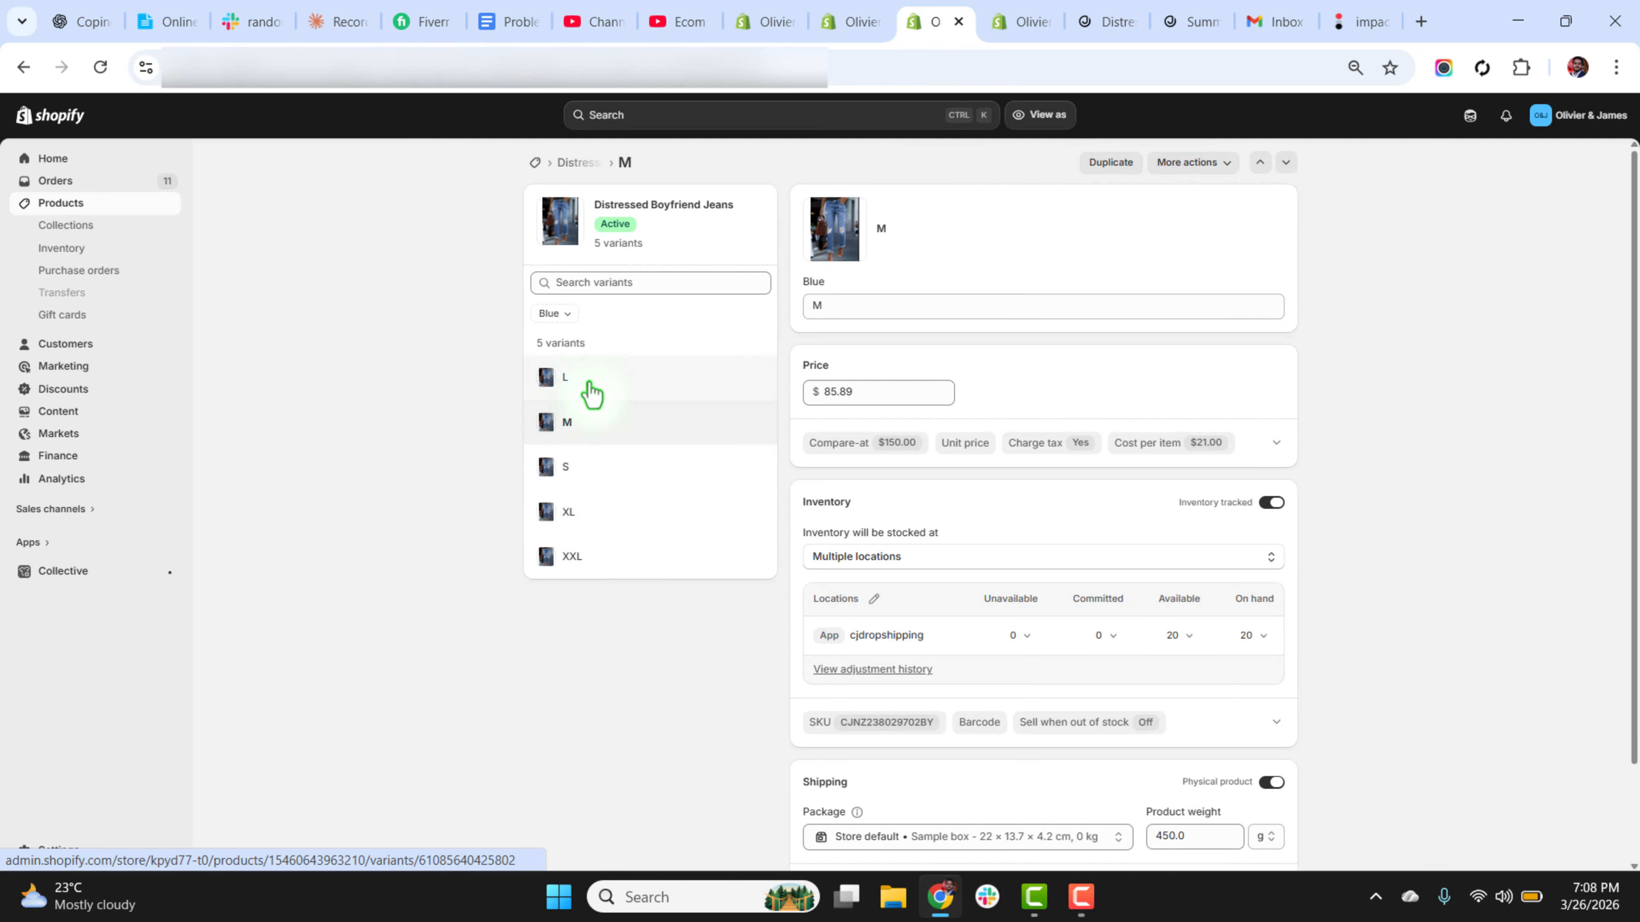
Set the S variant's compare-at price to $150 and save the change.
click(589, 481)
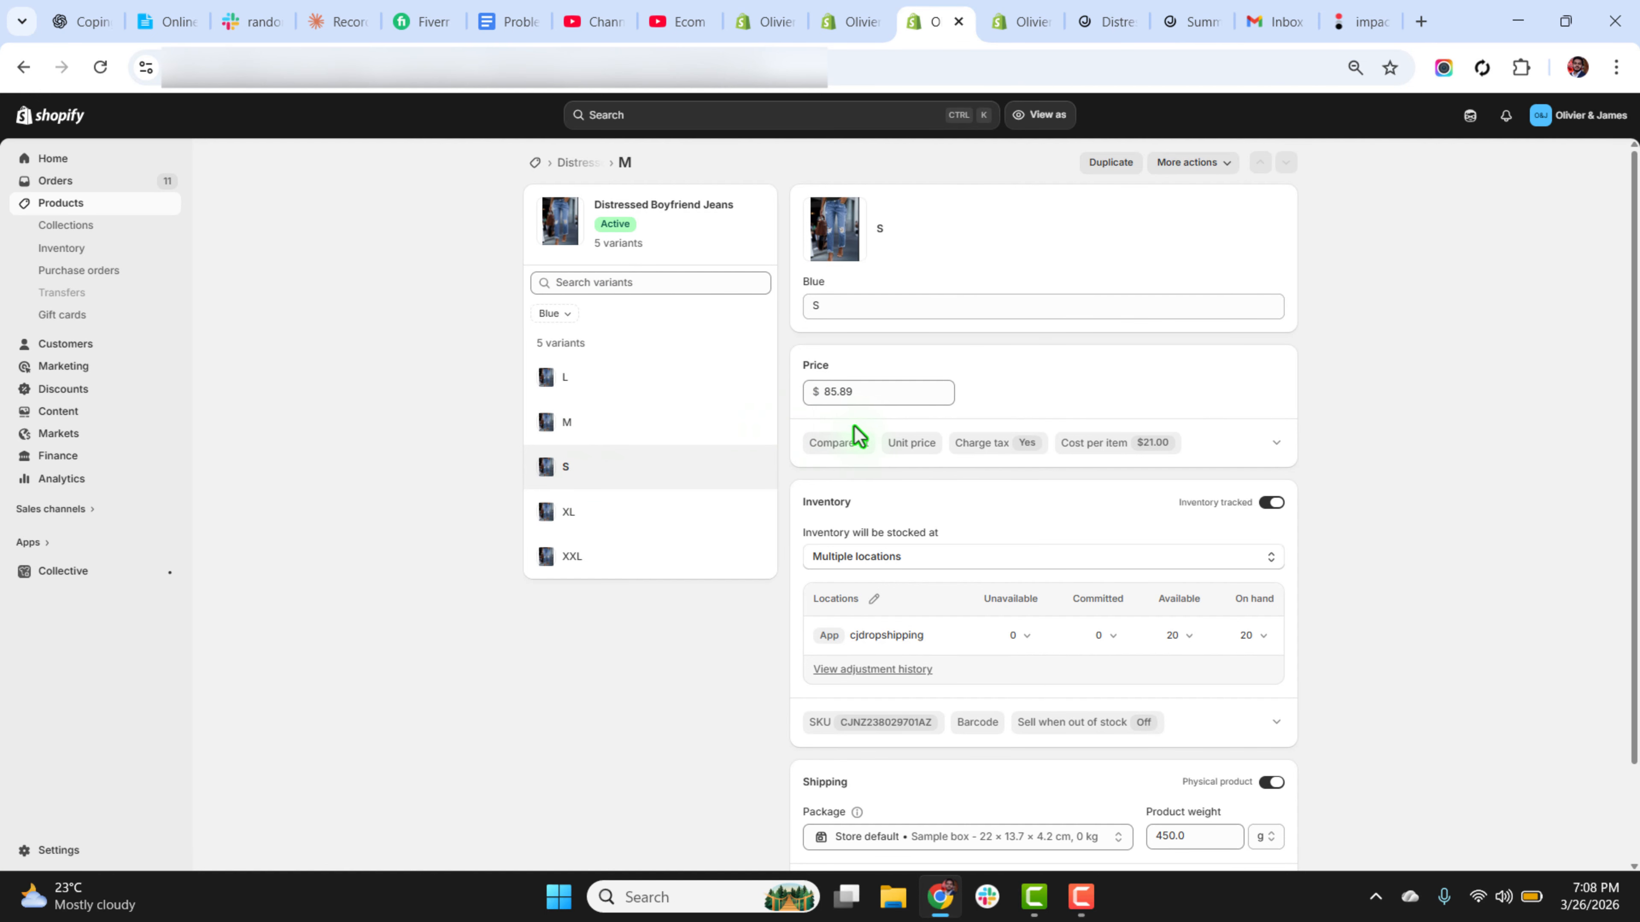
click(833, 451)
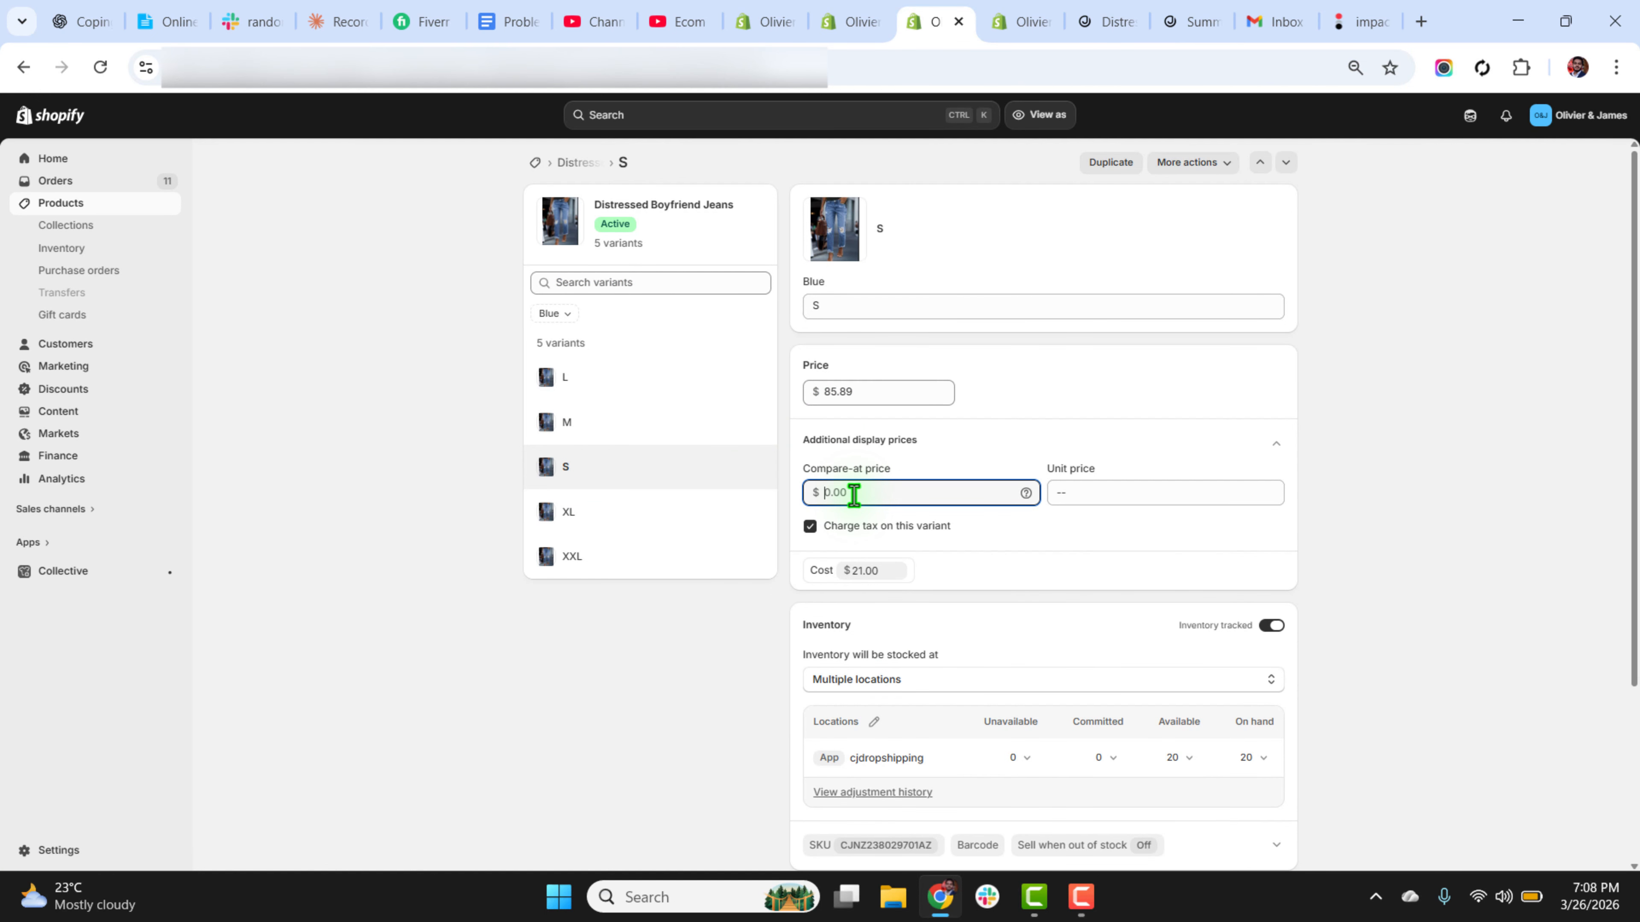
text(150)
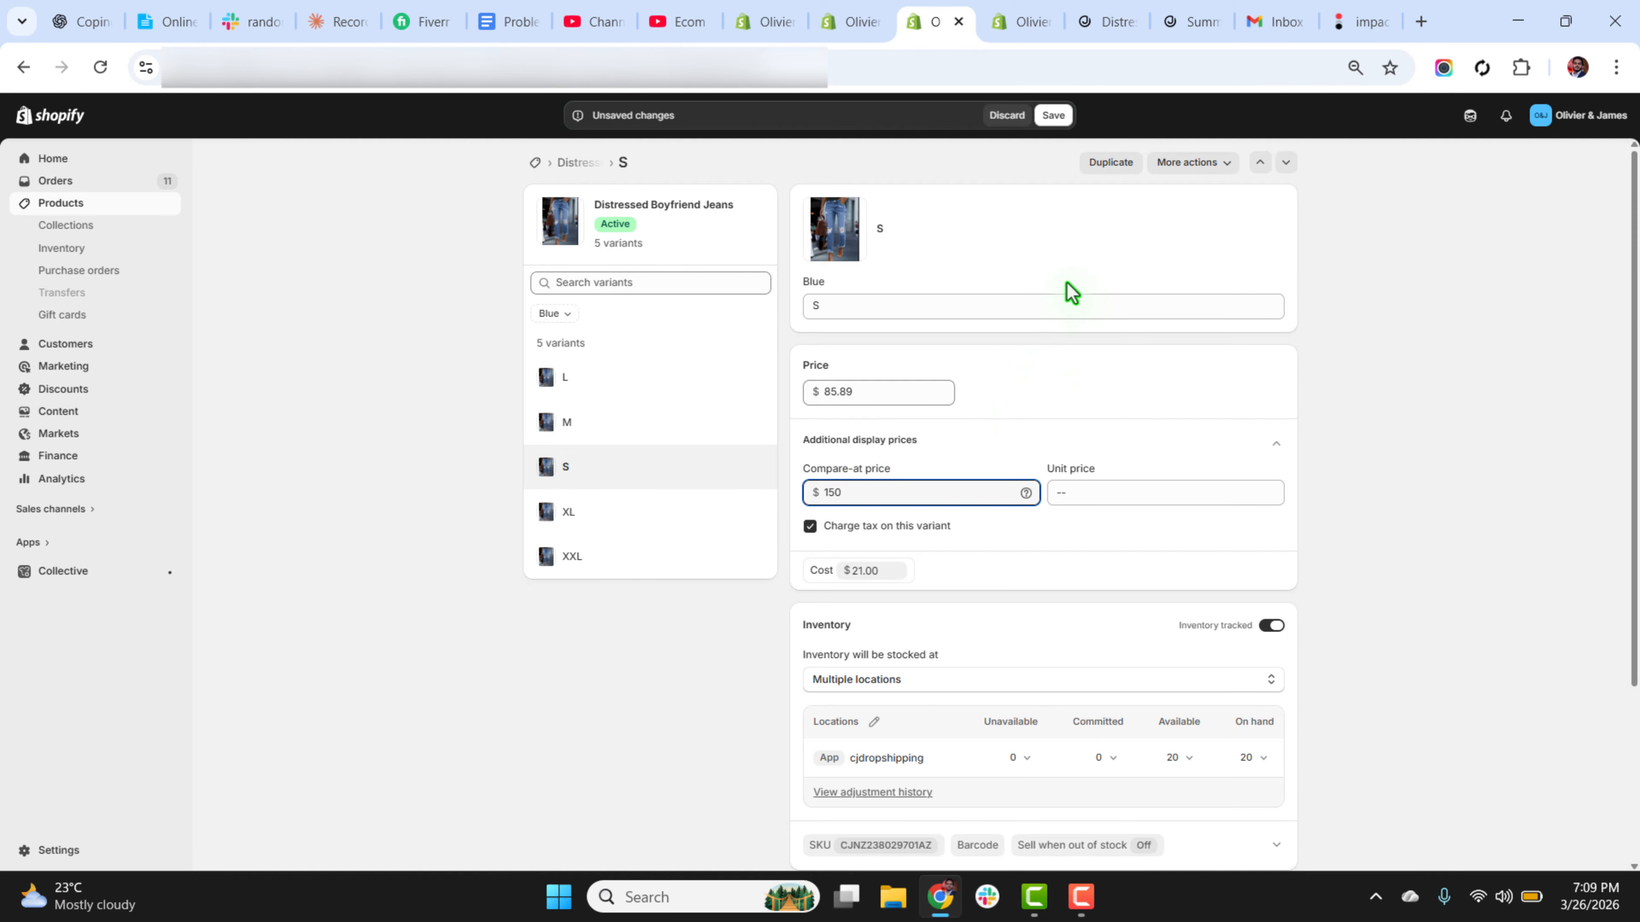
click(1060, 125)
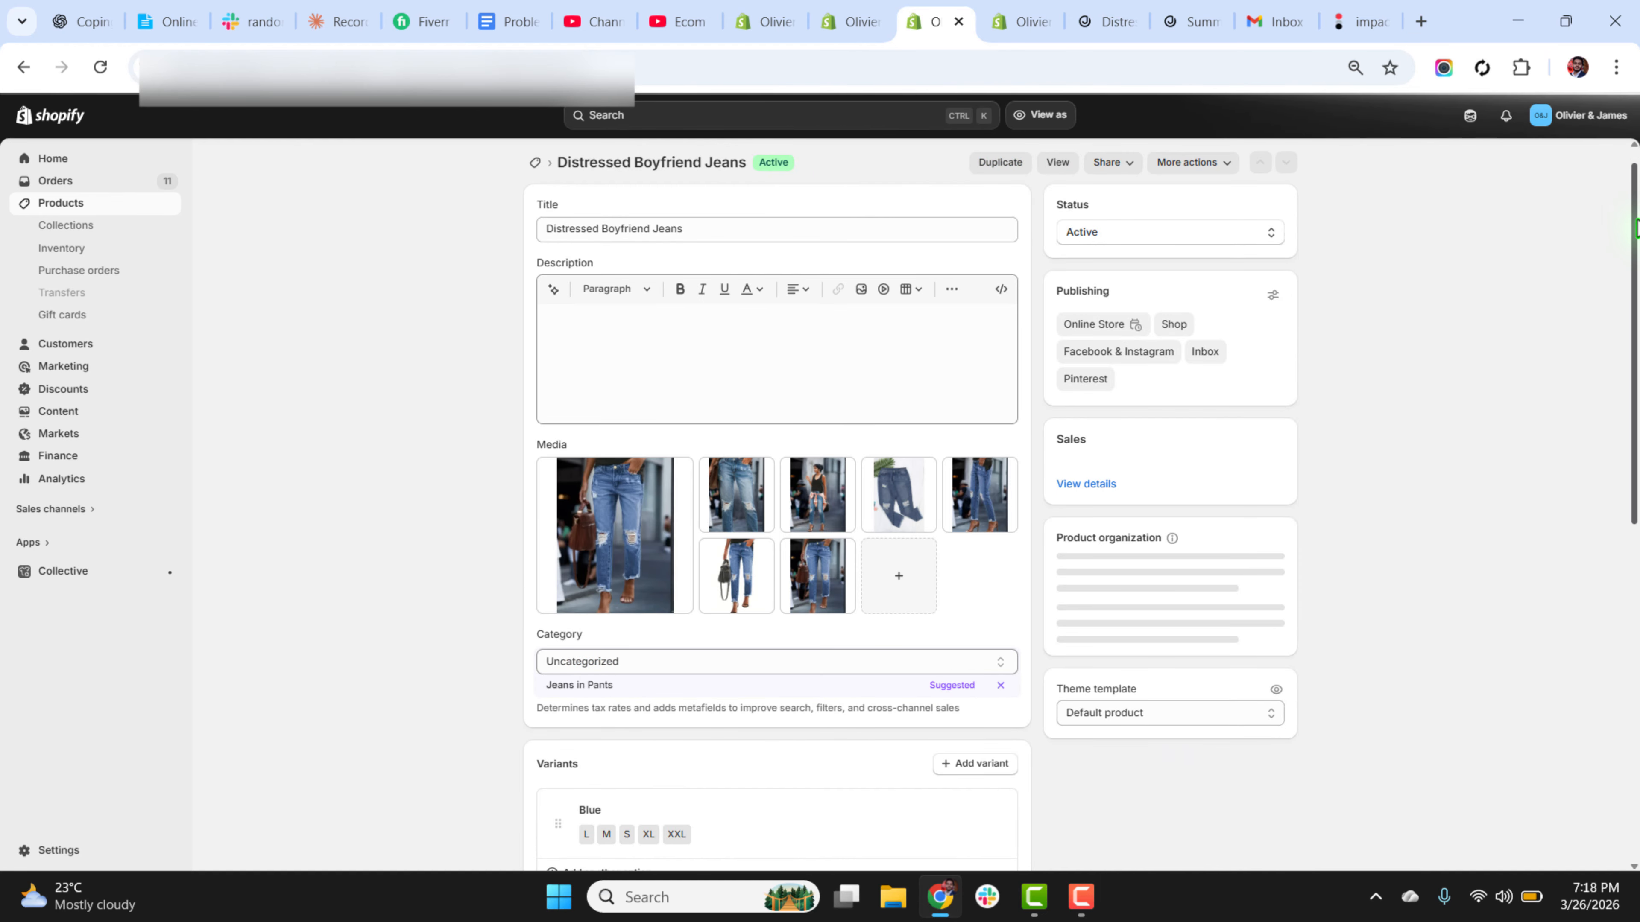
Select all five variants of the Distressed Boyfriend Jeans and open them for bulk editing.
drag(1636, 230, 1636, 520)
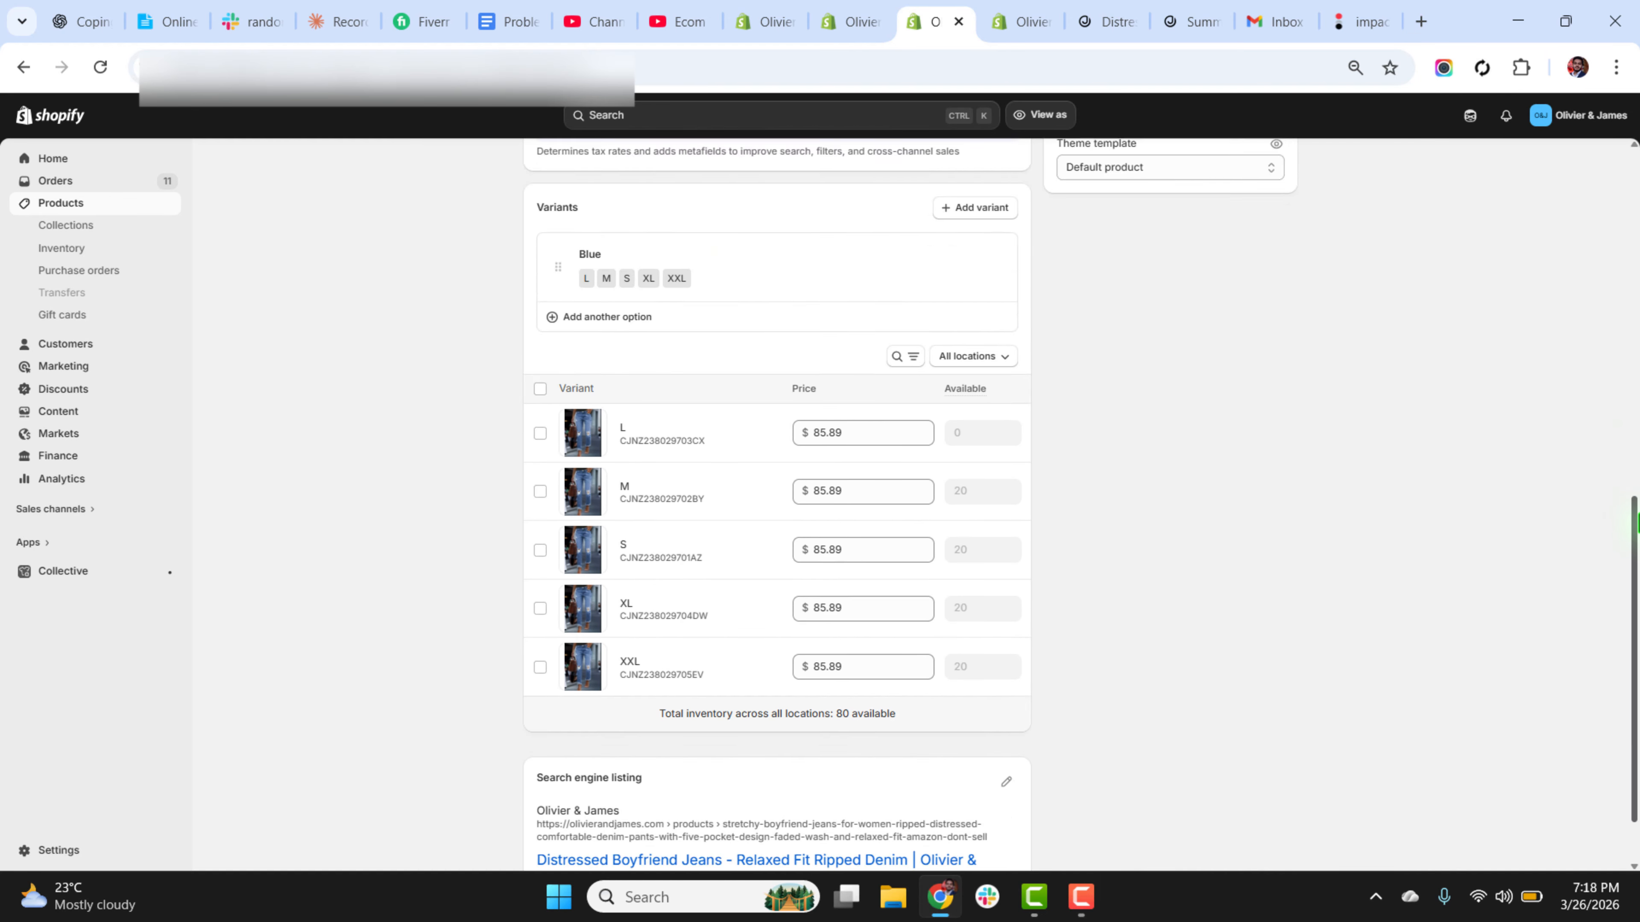
scroll(630, 311, down, 1)
click(540, 307)
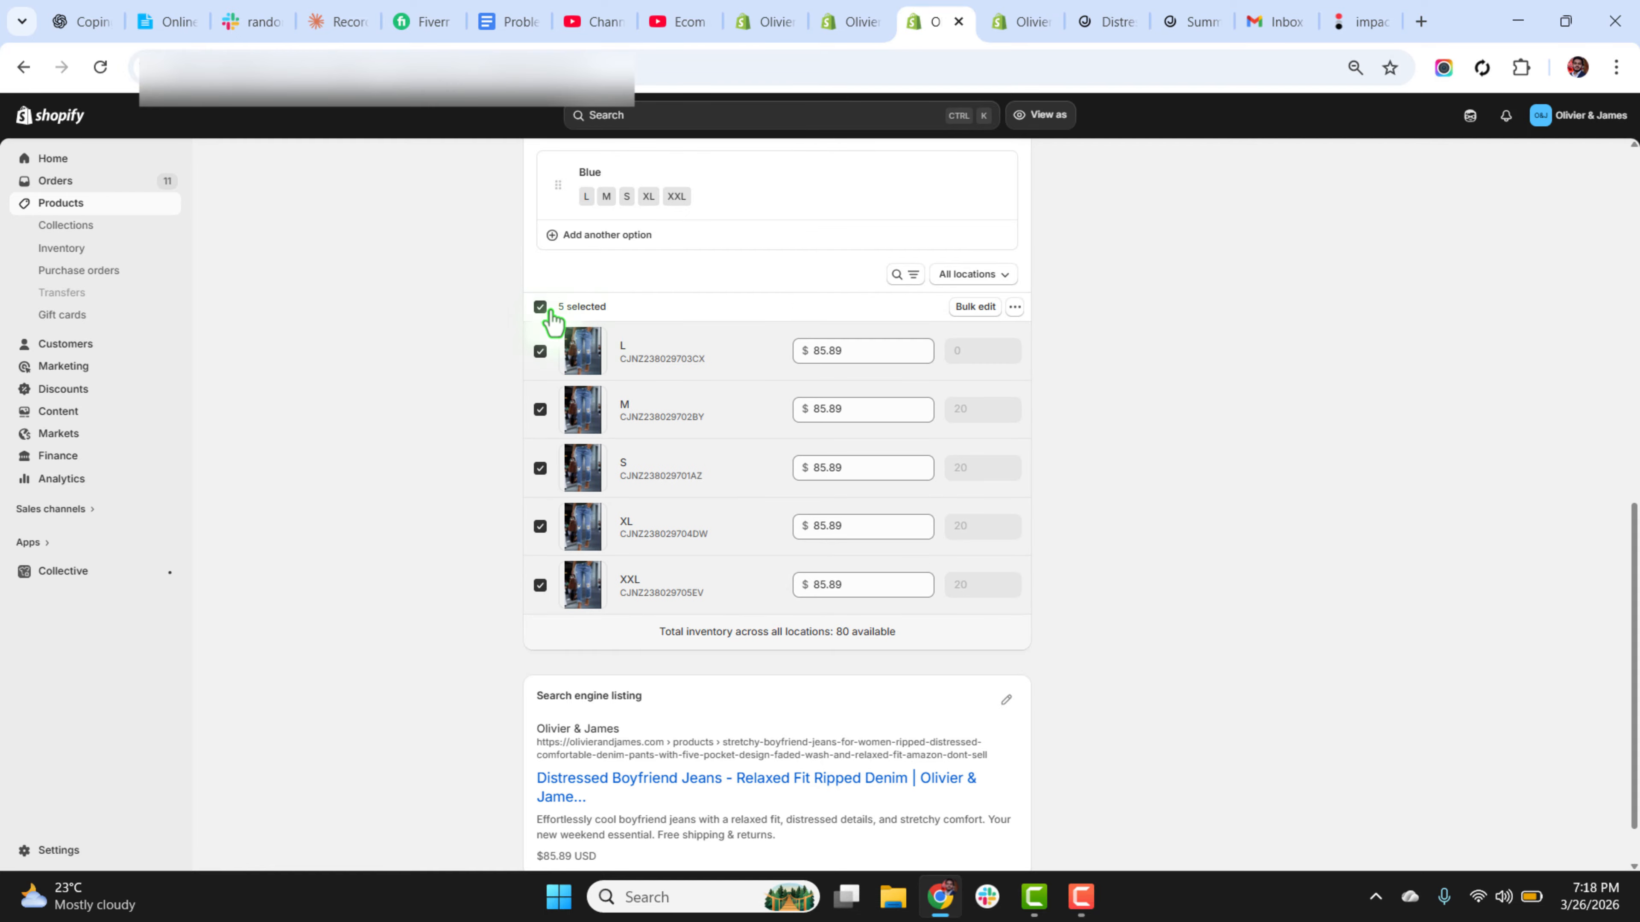
click(970, 311)
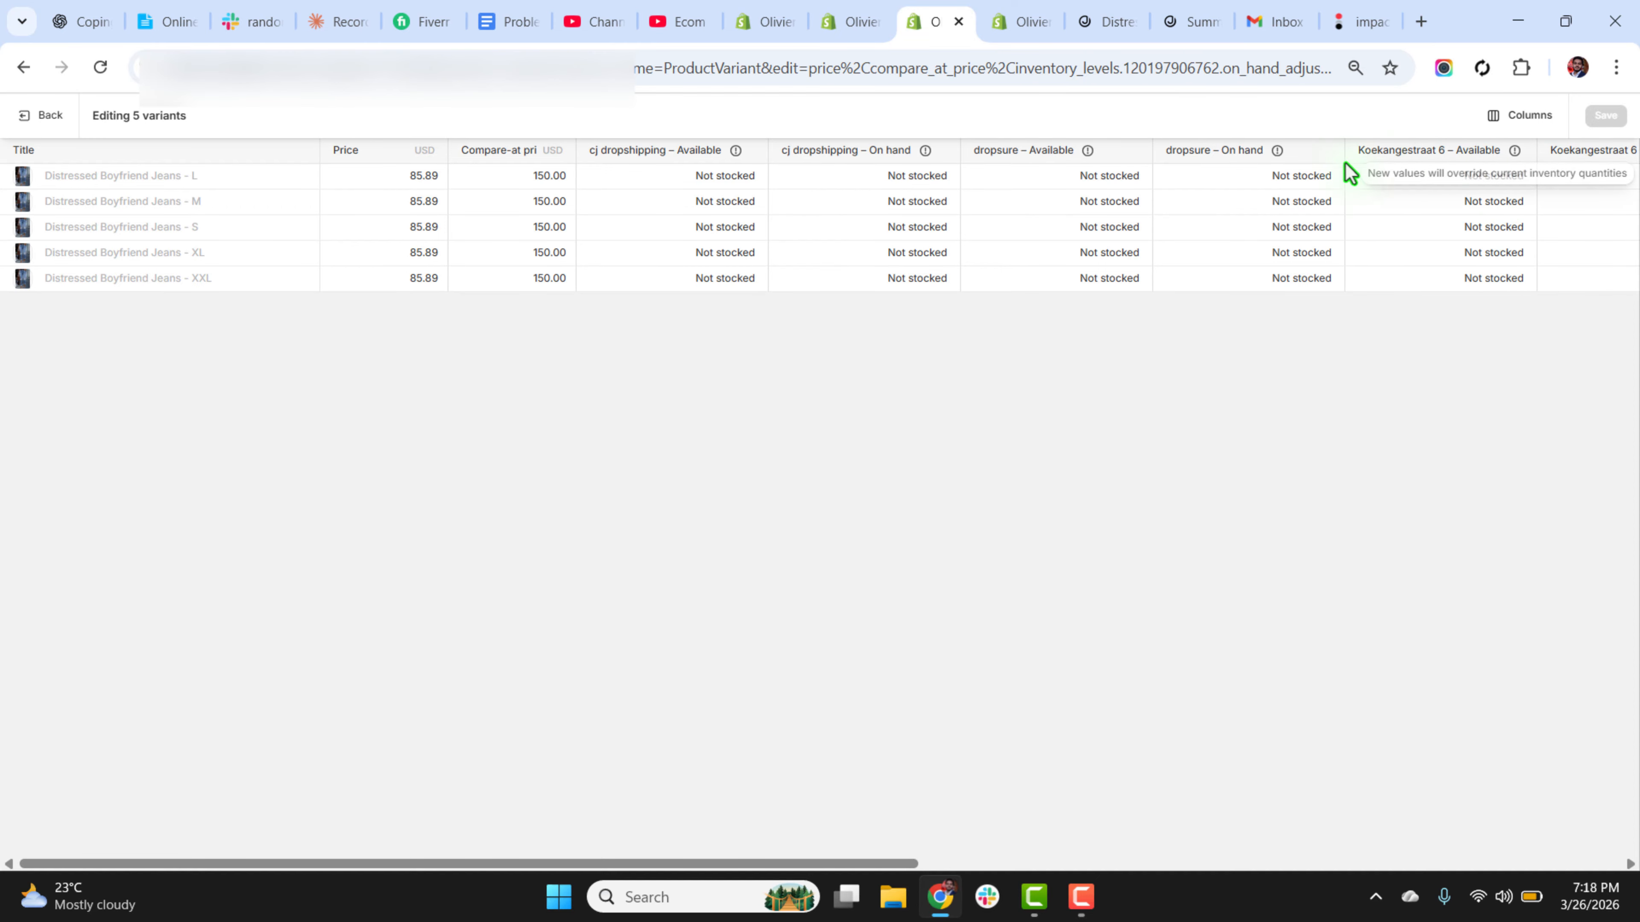
Hide the quantity columns of all six locations in the bulk editor, keeping the Price and Compare-at price columns shown.
click(1530, 116)
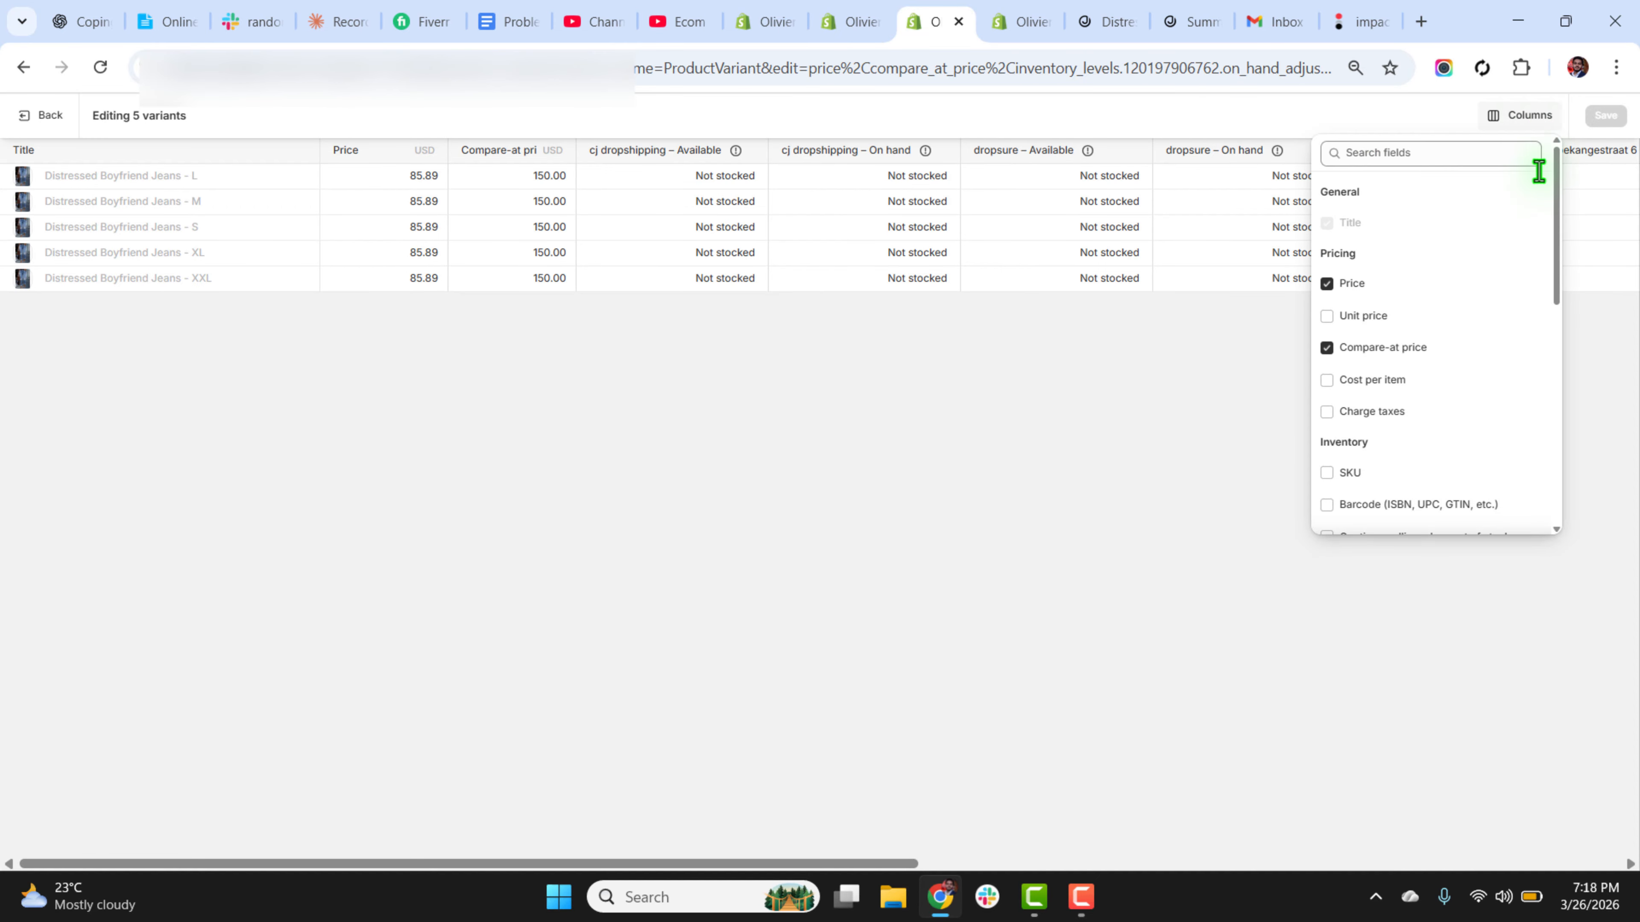
click(1328, 352)
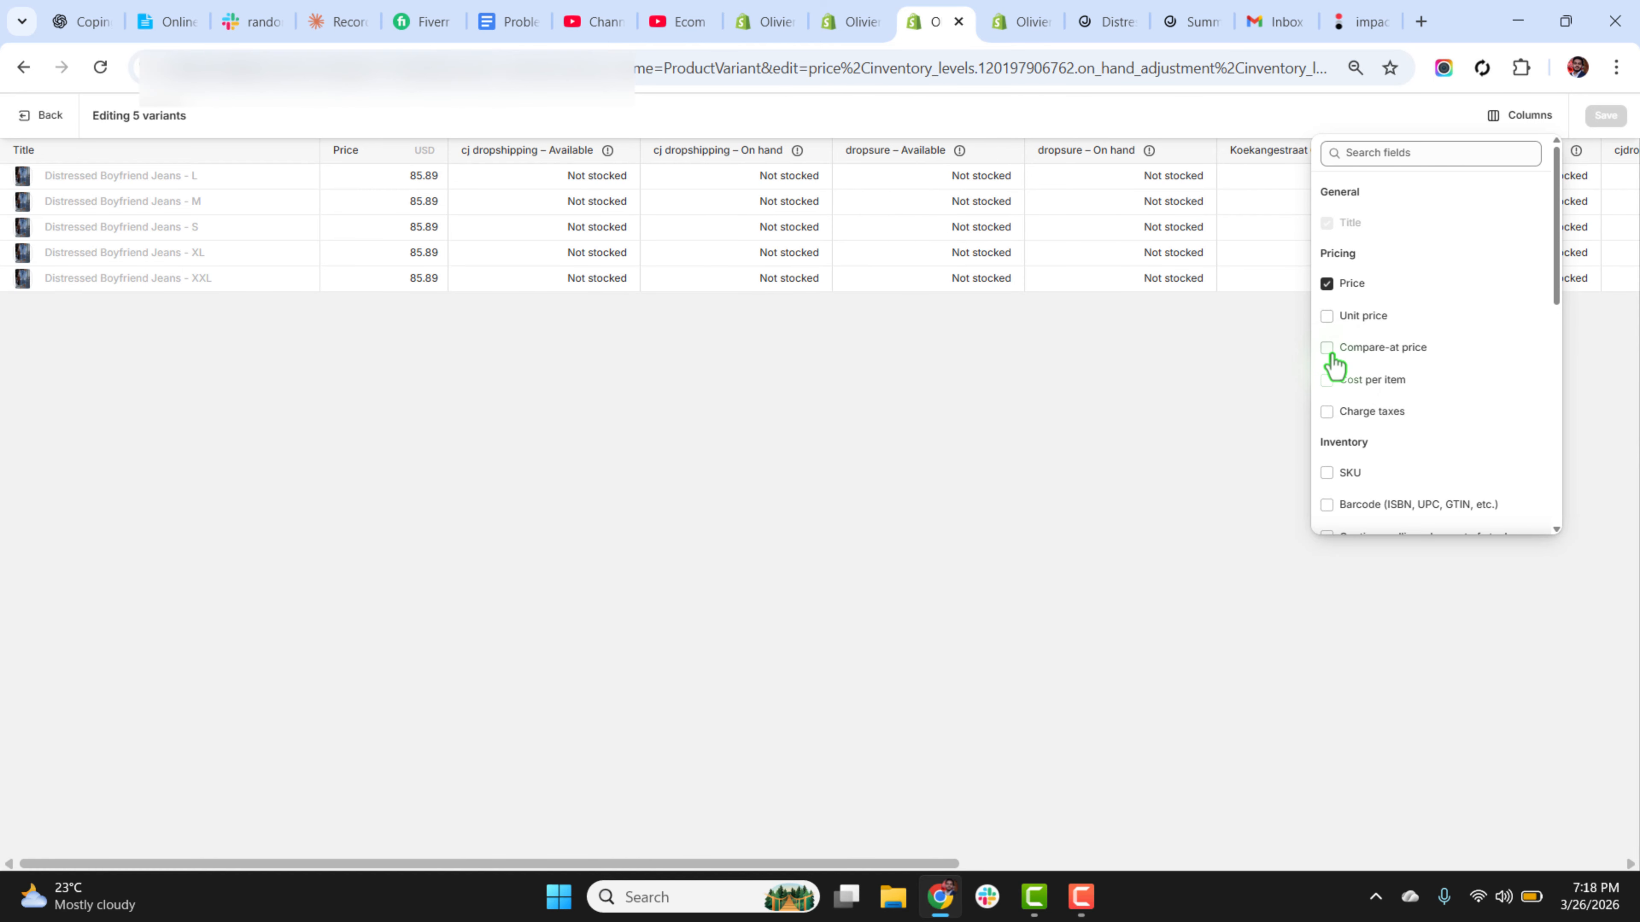
click(1328, 349)
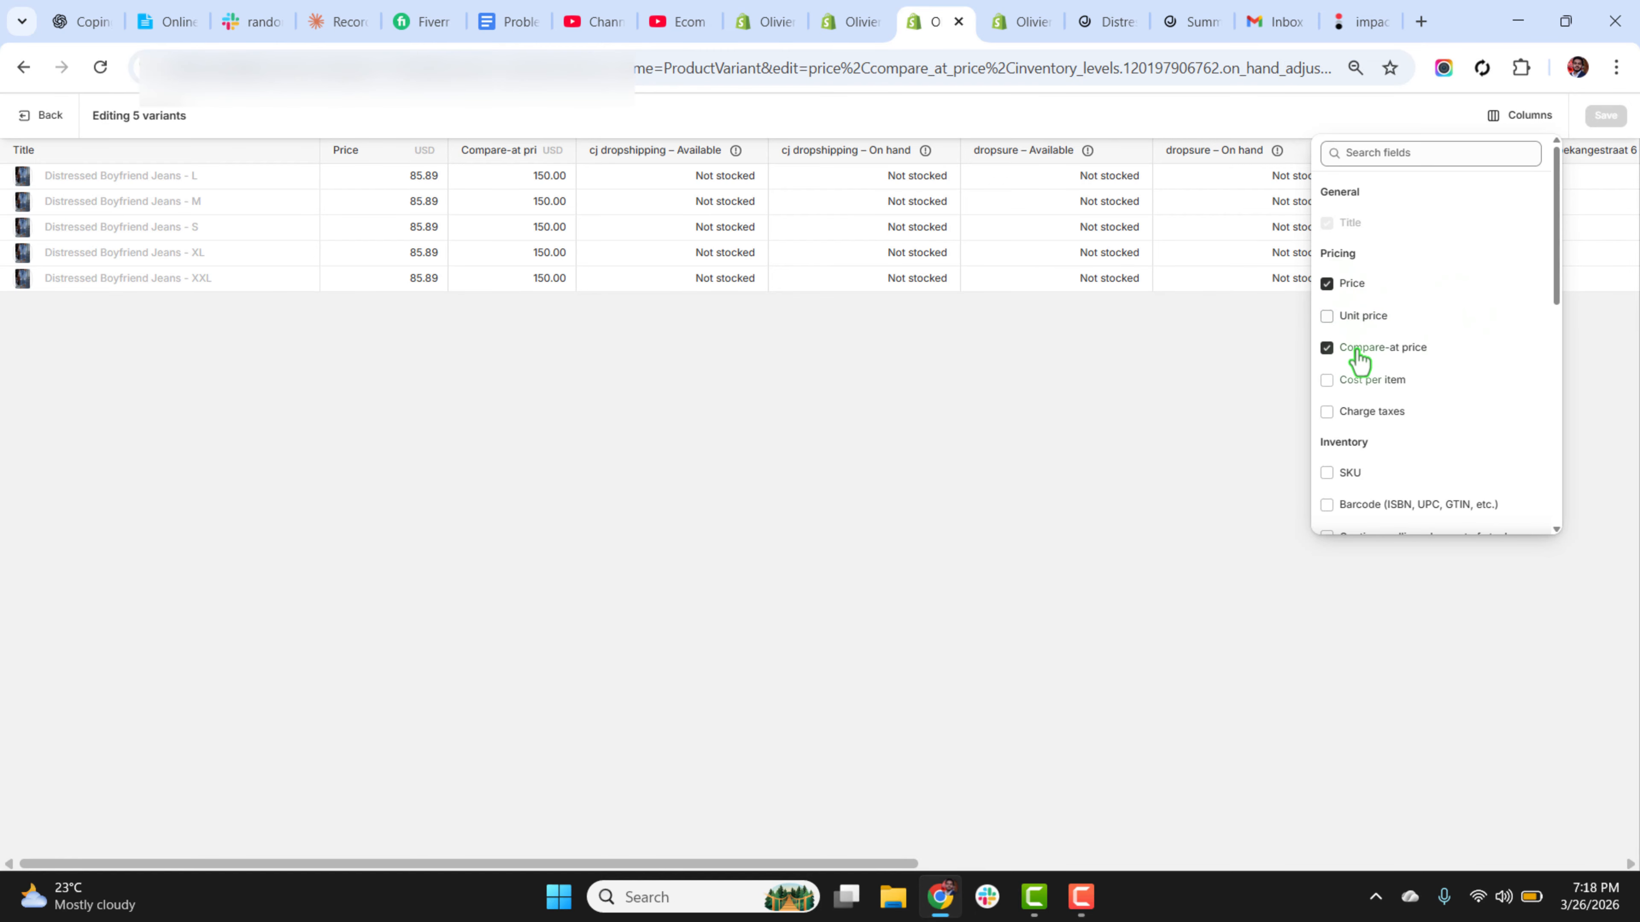
drag(1556, 284, 1564, 518)
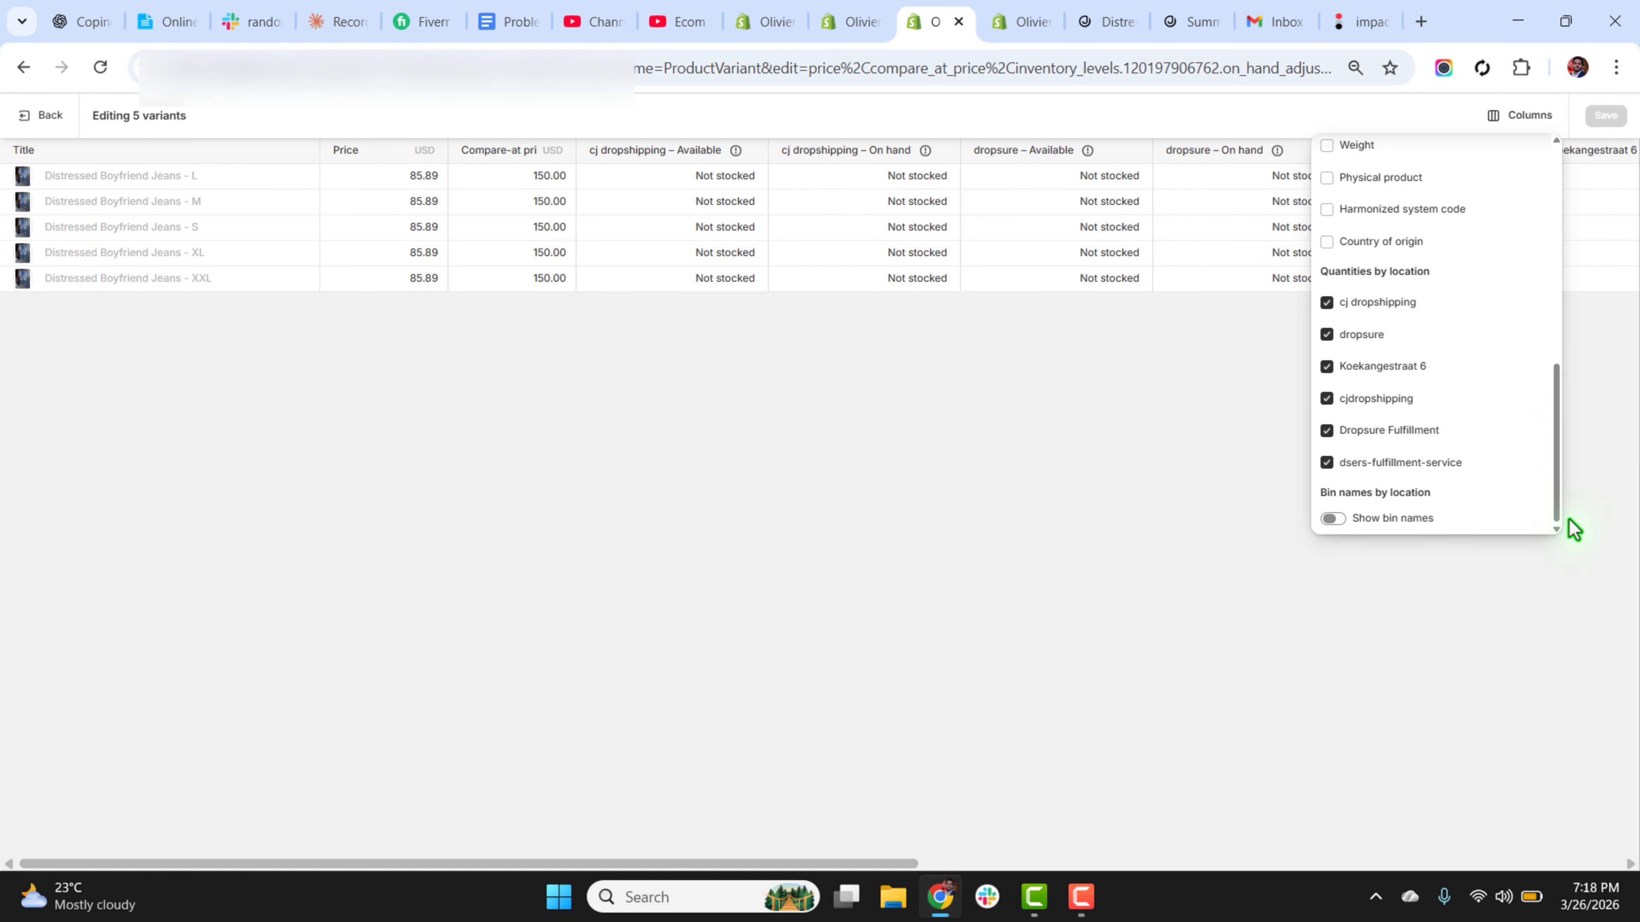
click(1327, 304)
click(1328, 336)
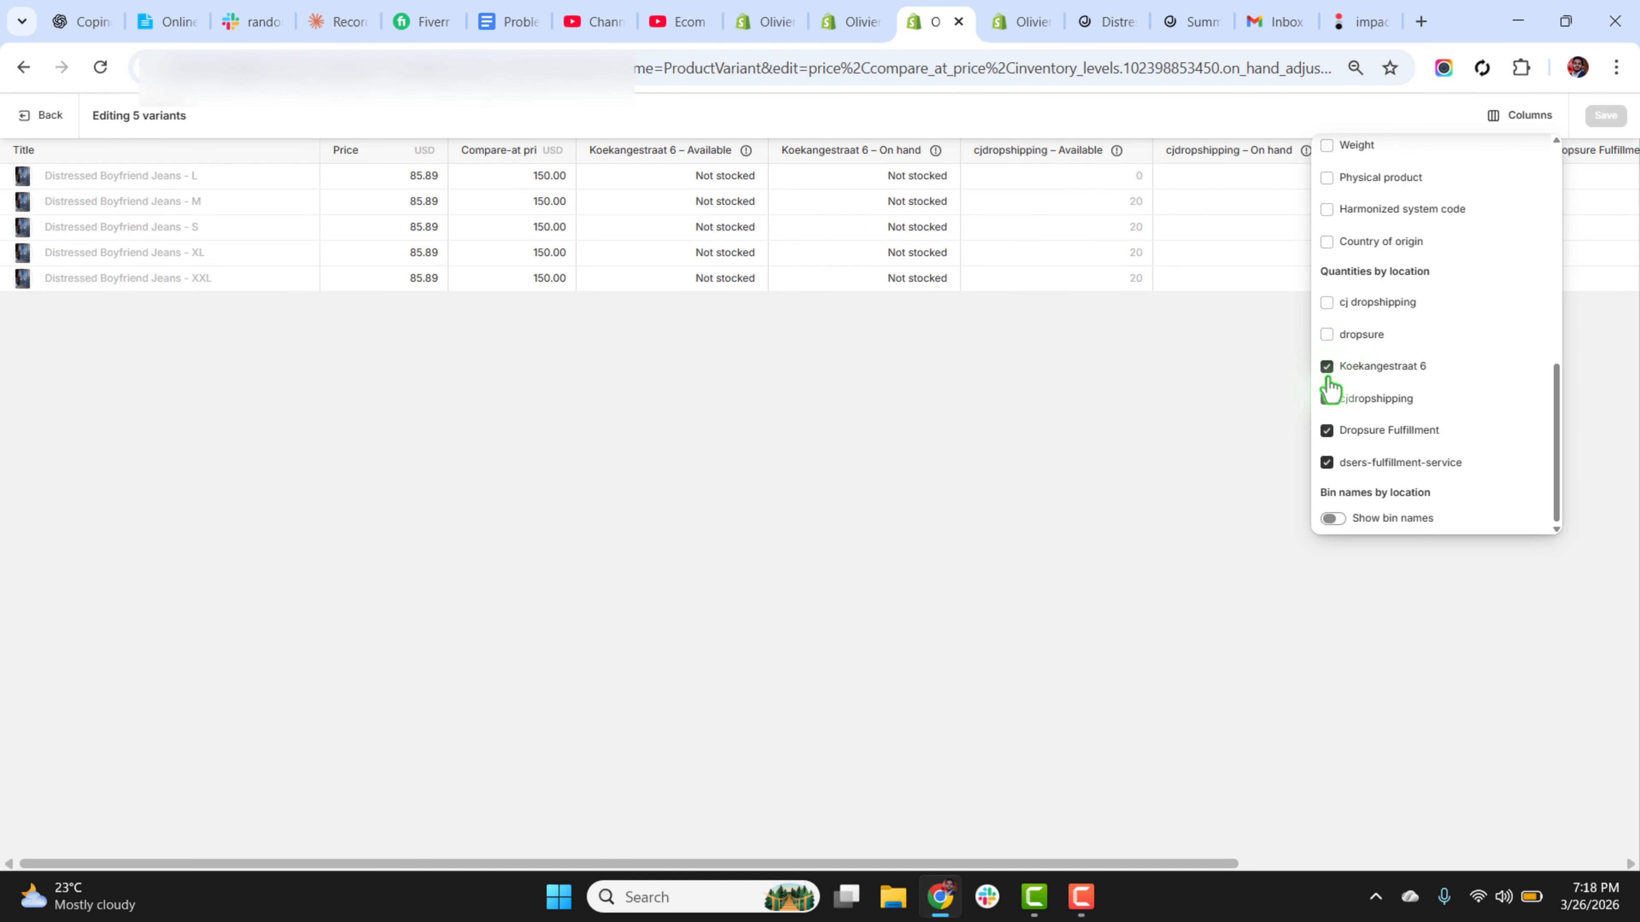
click(1327, 366)
click(1327, 398)
click(1327, 430)
click(1327, 463)
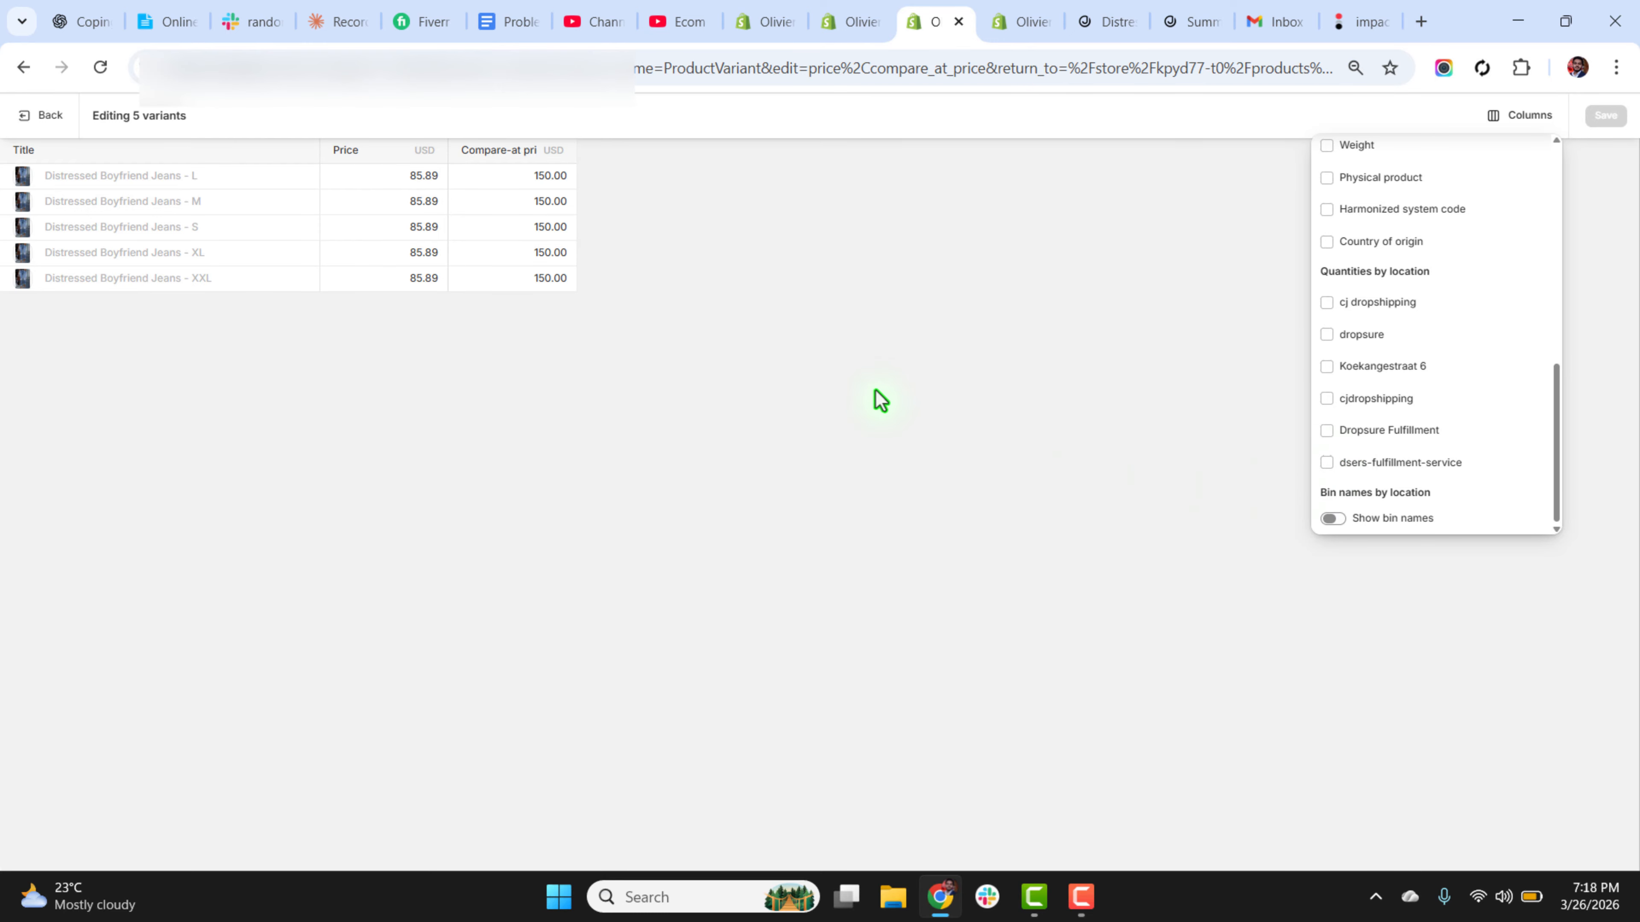
click(796, 380)
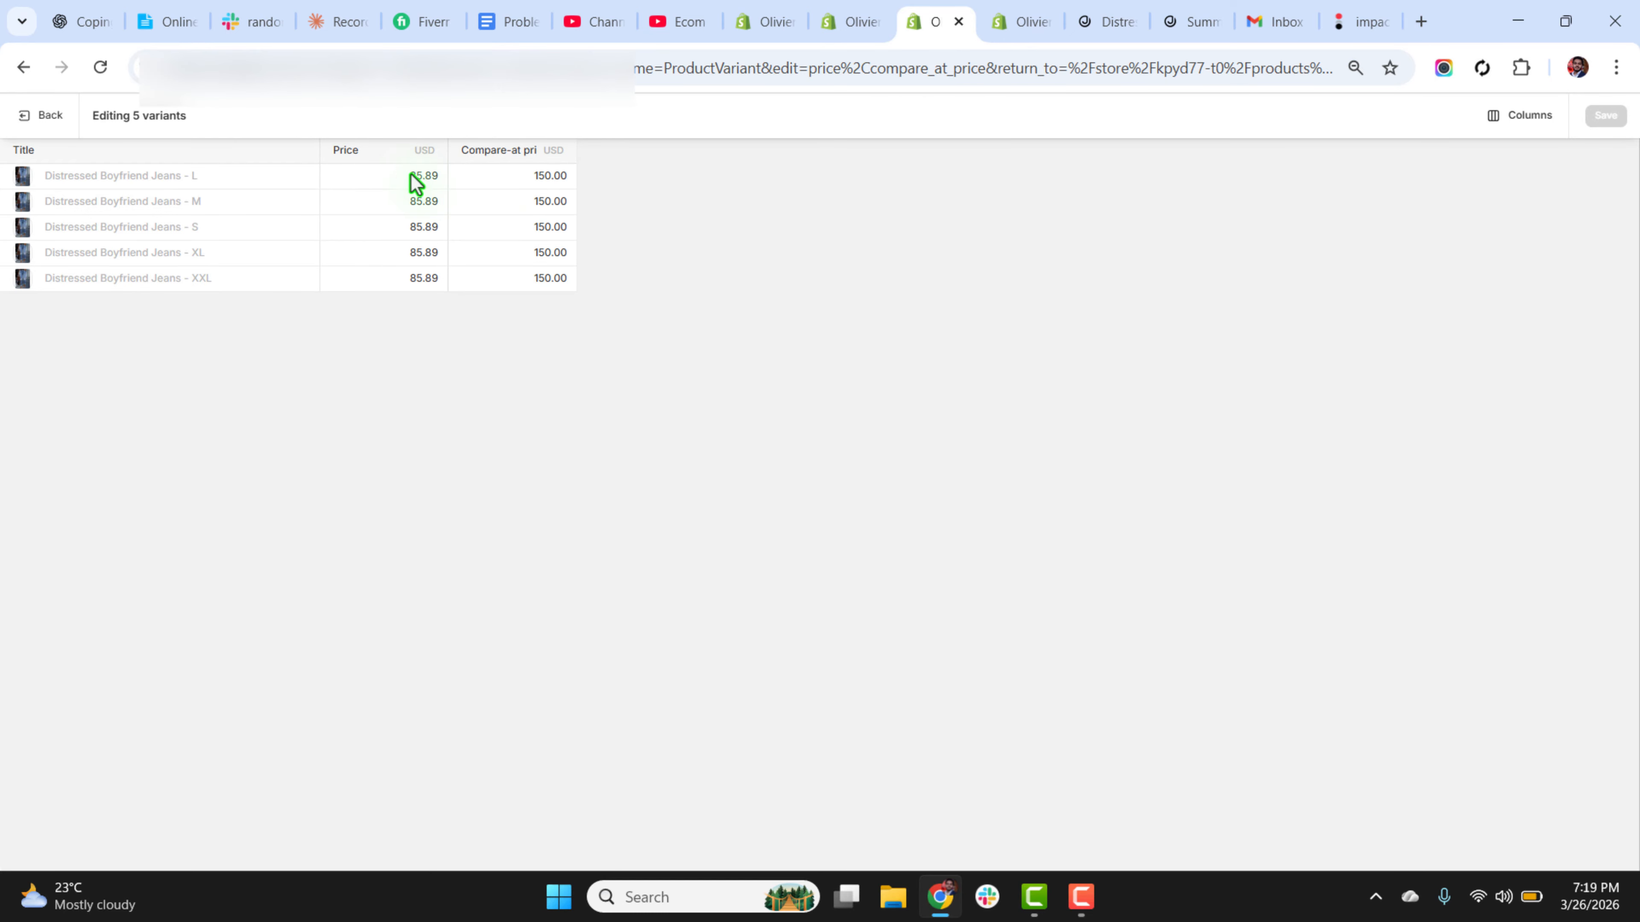
Set the compare-at price of all five Distressed Boyfriend Jeans variants to 150 in the bulk editor and save.
click(559, 184)
key(shift+Down)
key(shift+Down)
key(shift+Down)
key(shift+Down)
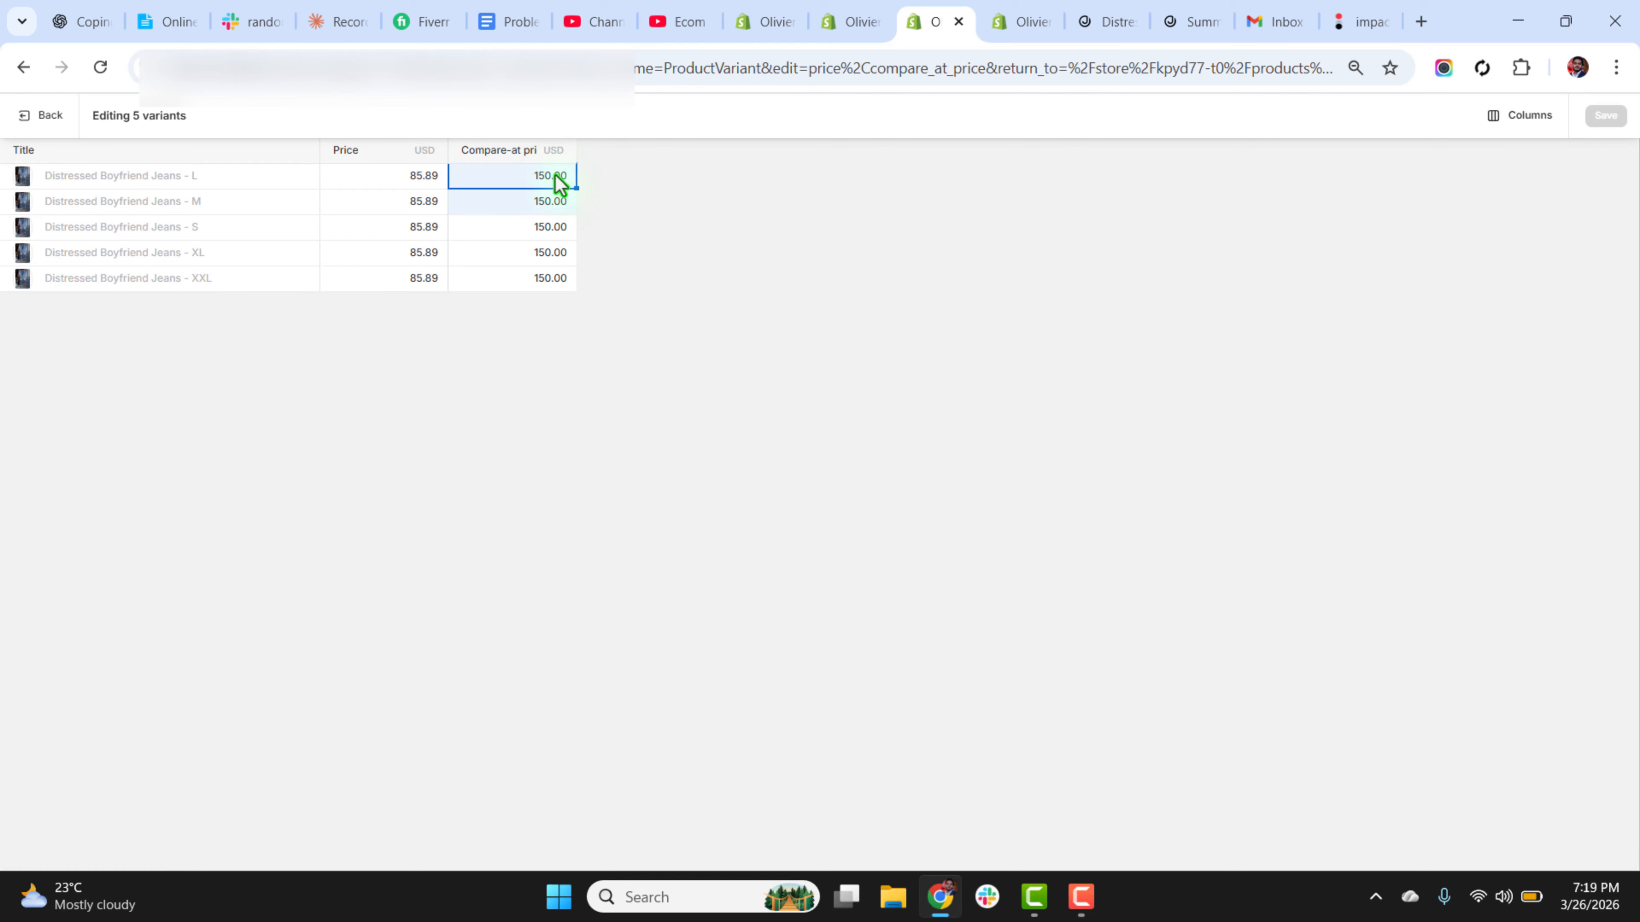
text(150)
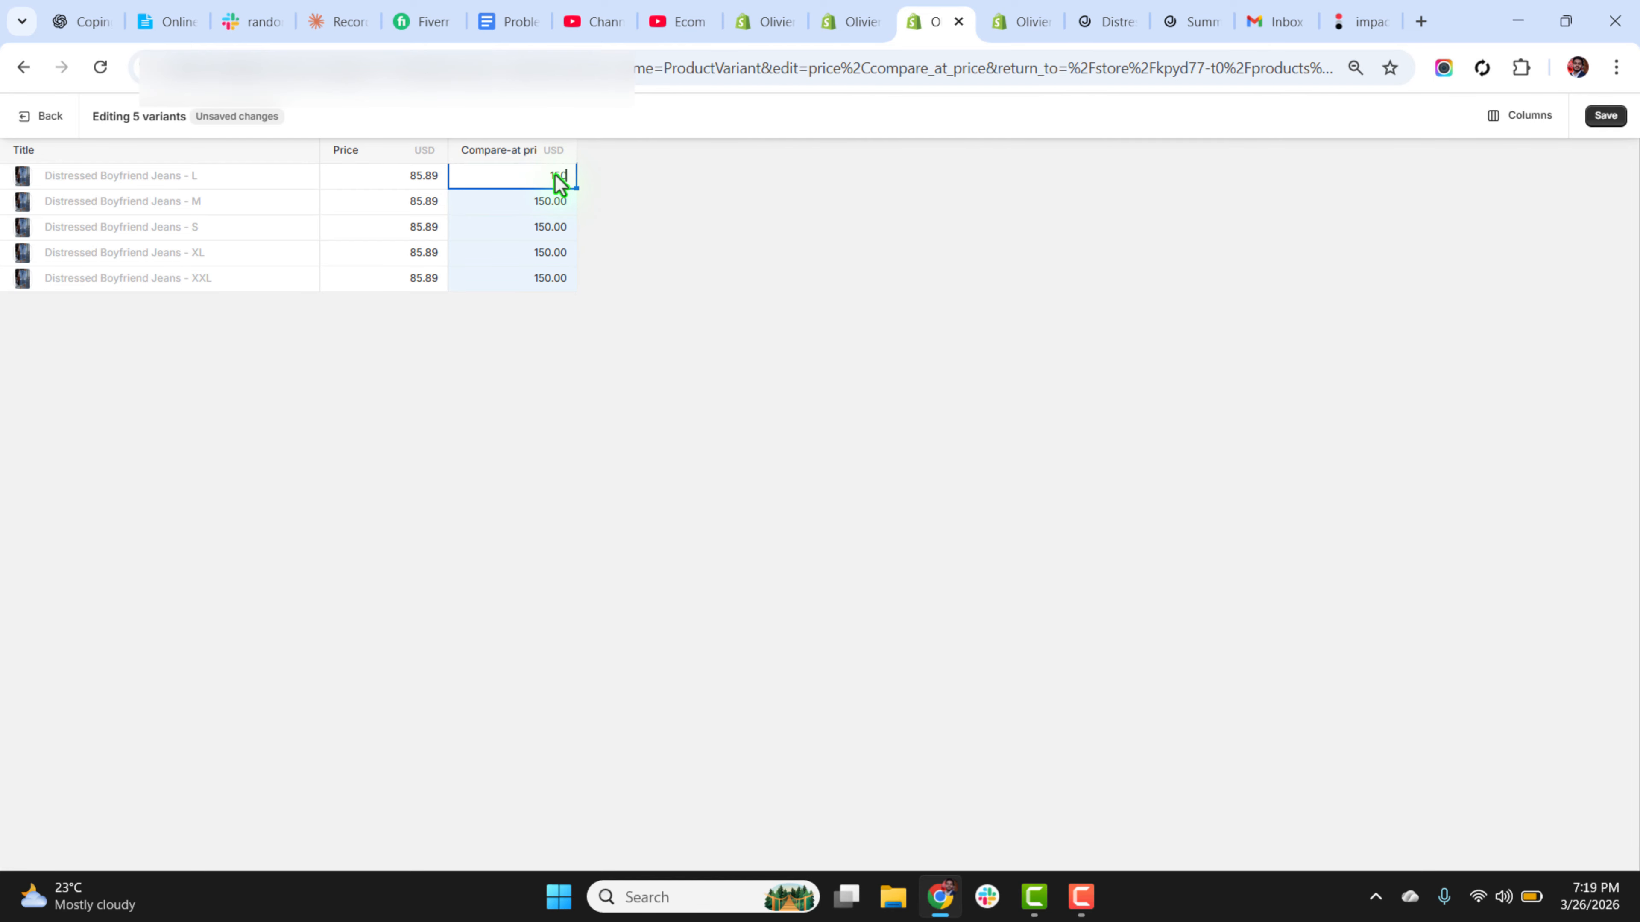
key(Return)
click(1611, 120)
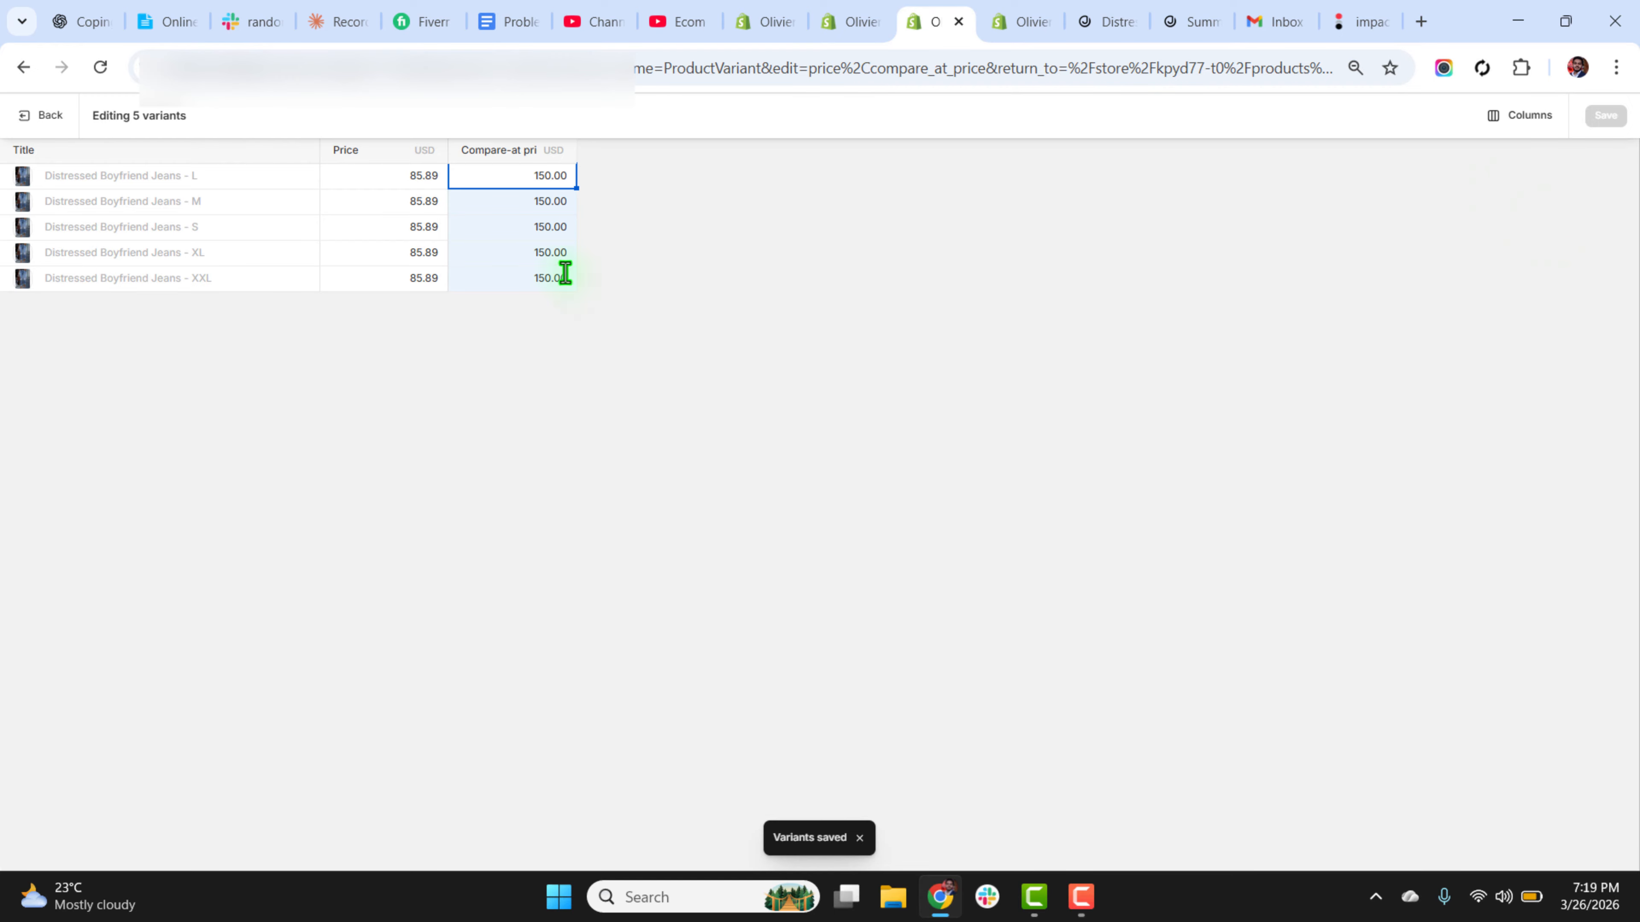
Return from the bulk editor to the product's variant list, and check the jeans' price on the refreshed storefront page.
click(29, 129)
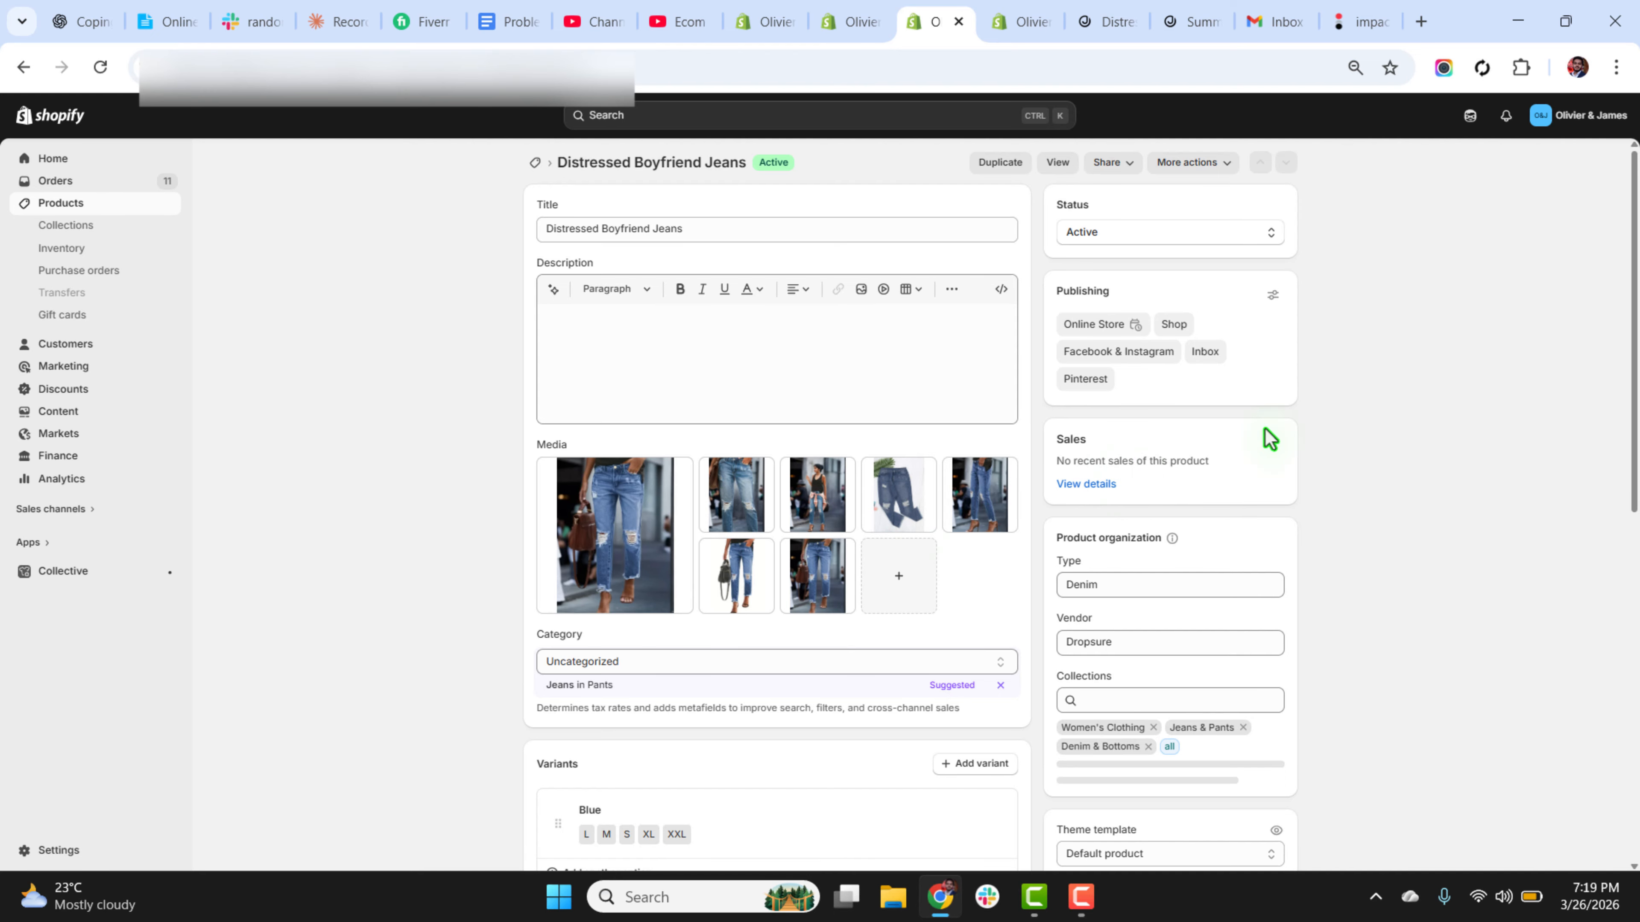
scroll(774, 485, down, 8)
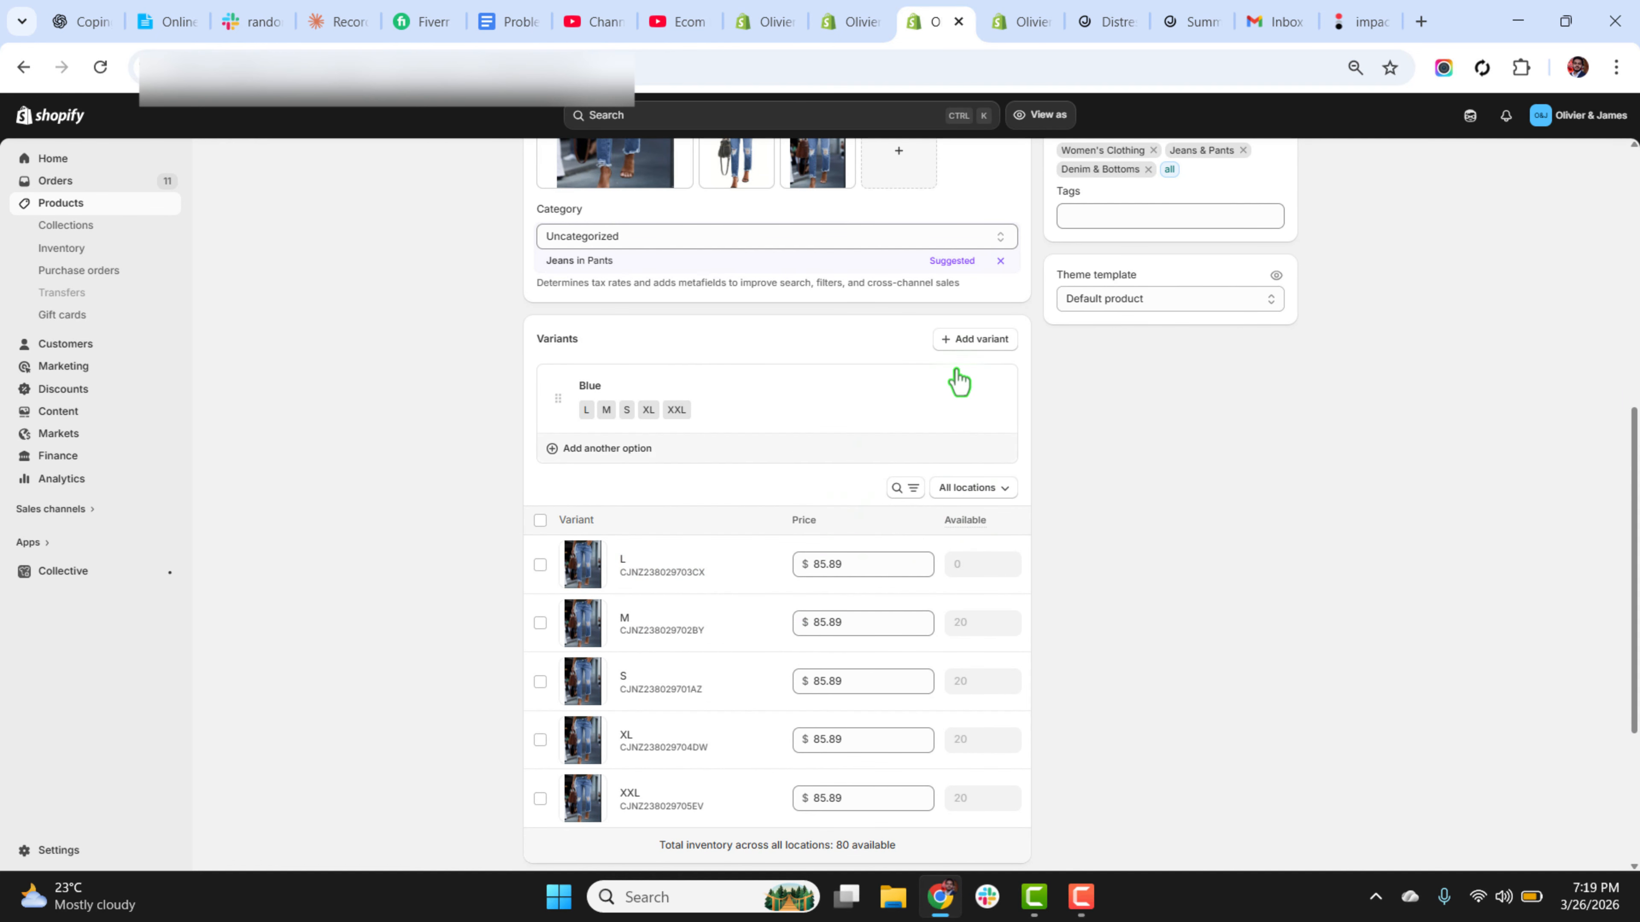
click(1090, 19)
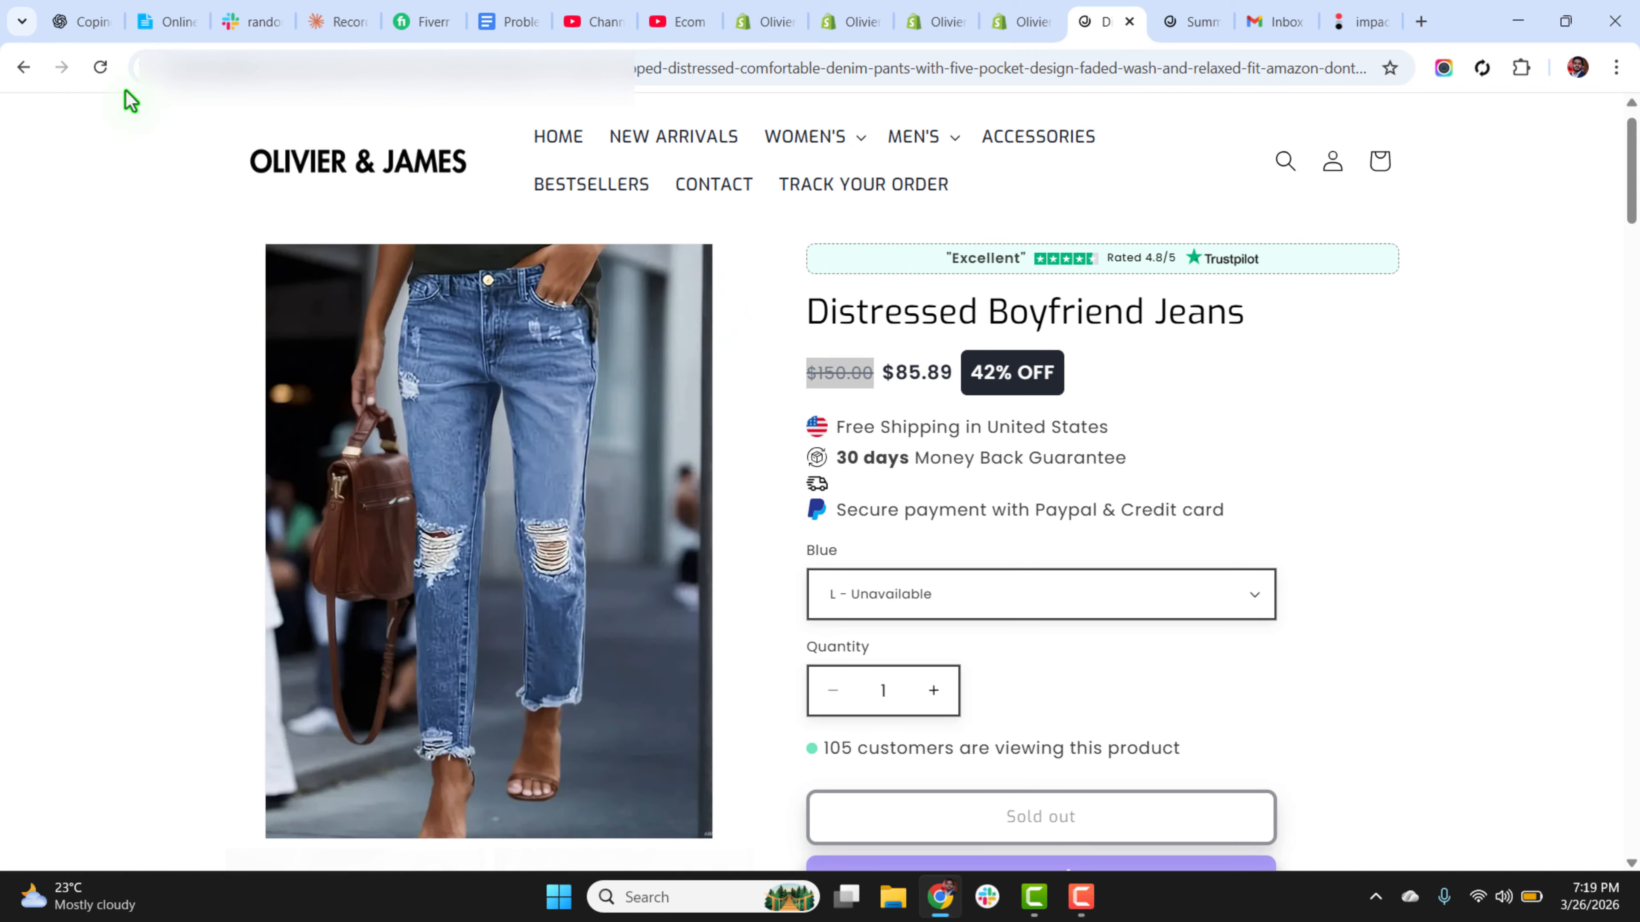
click(99, 68)
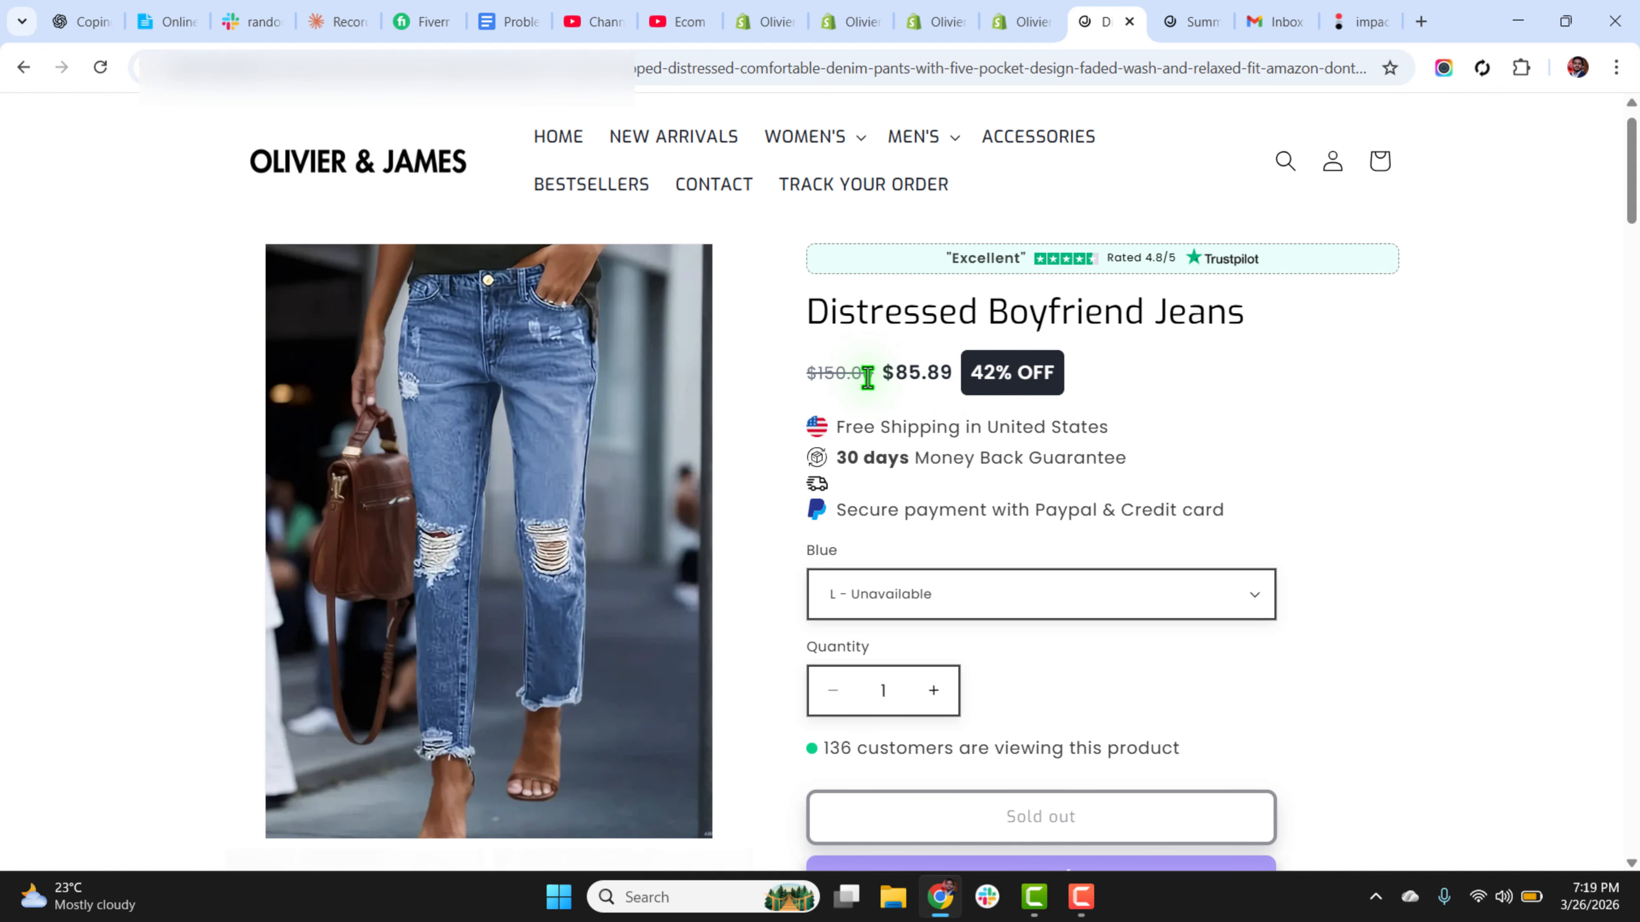
Compare the jeans' discount price display on the storefront with the admin home's navigation and the product's variant details.
click(772, 19)
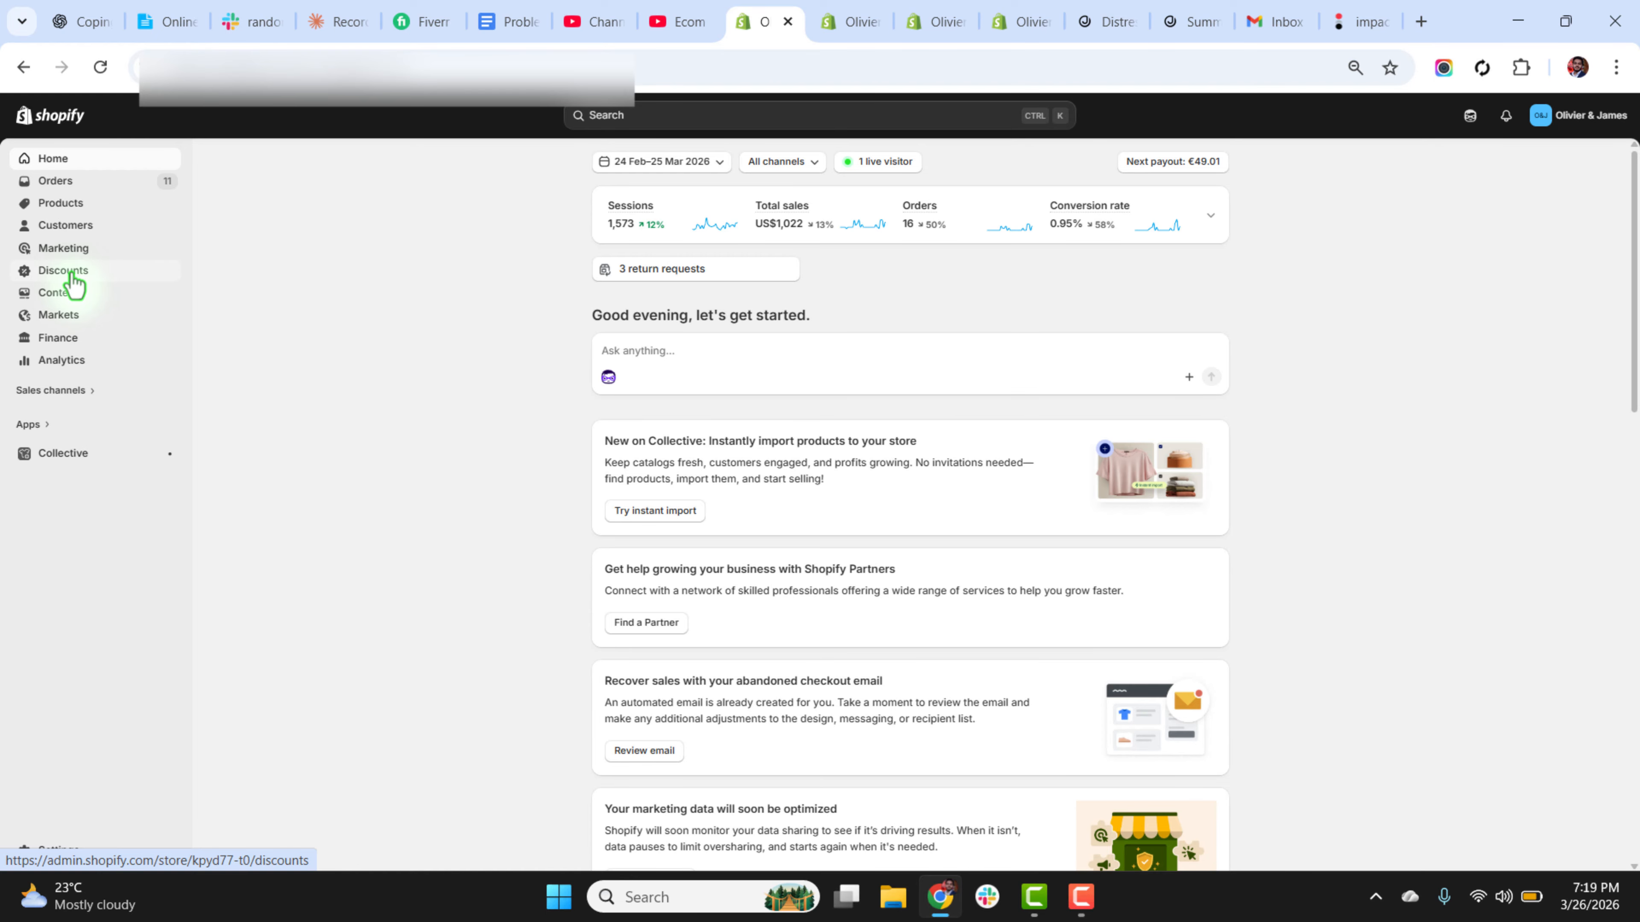
click(1105, 21)
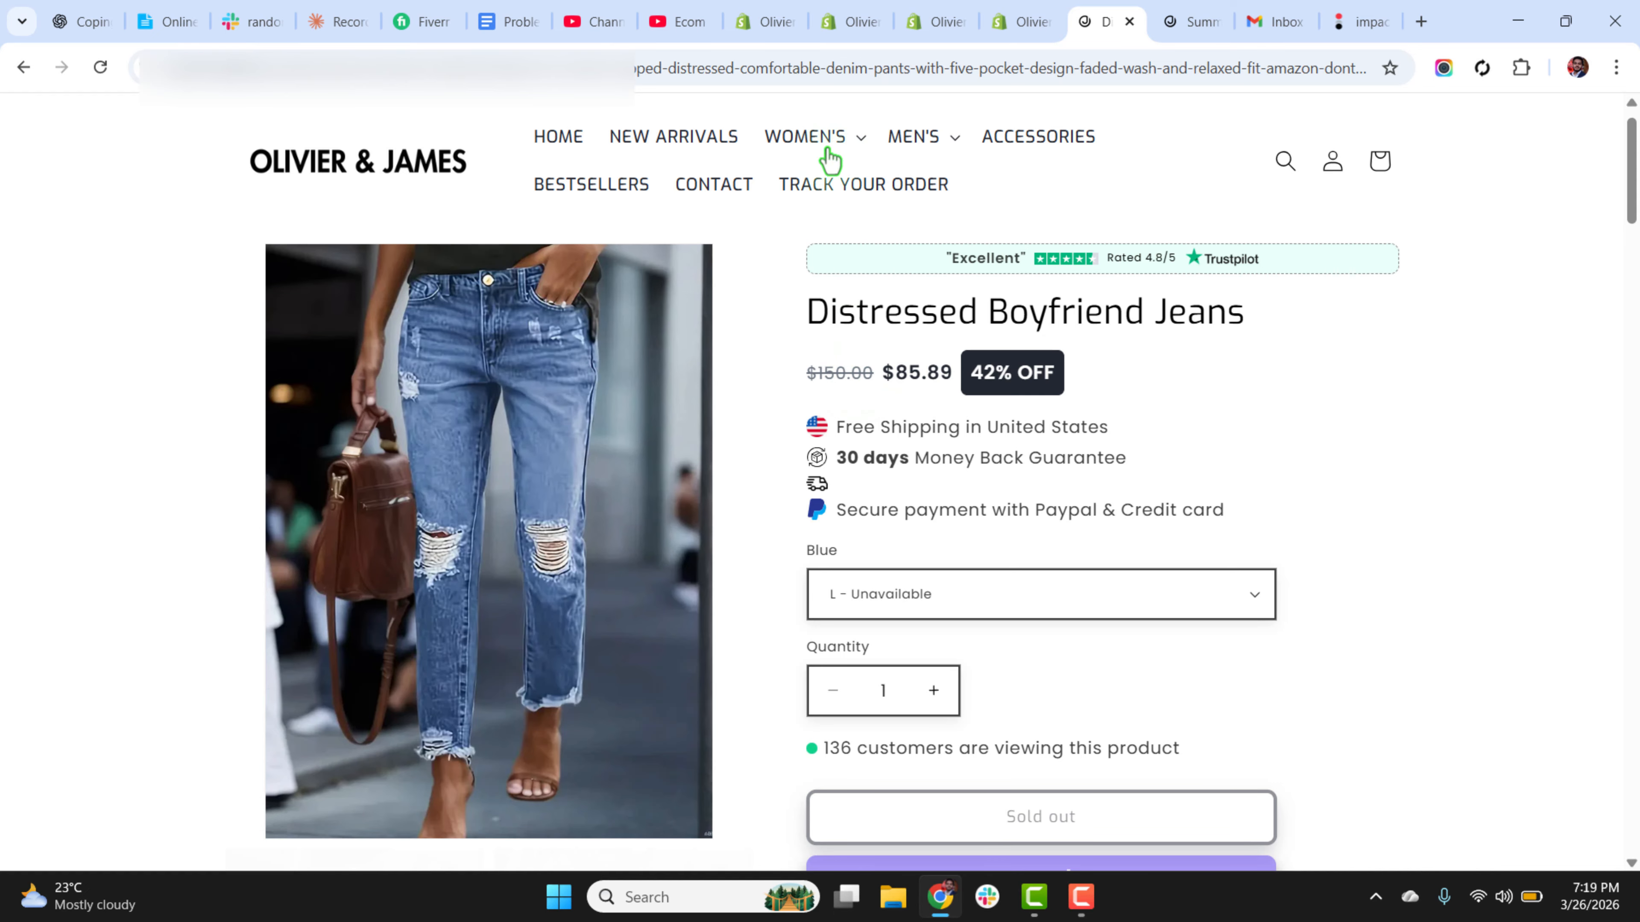
click(772, 24)
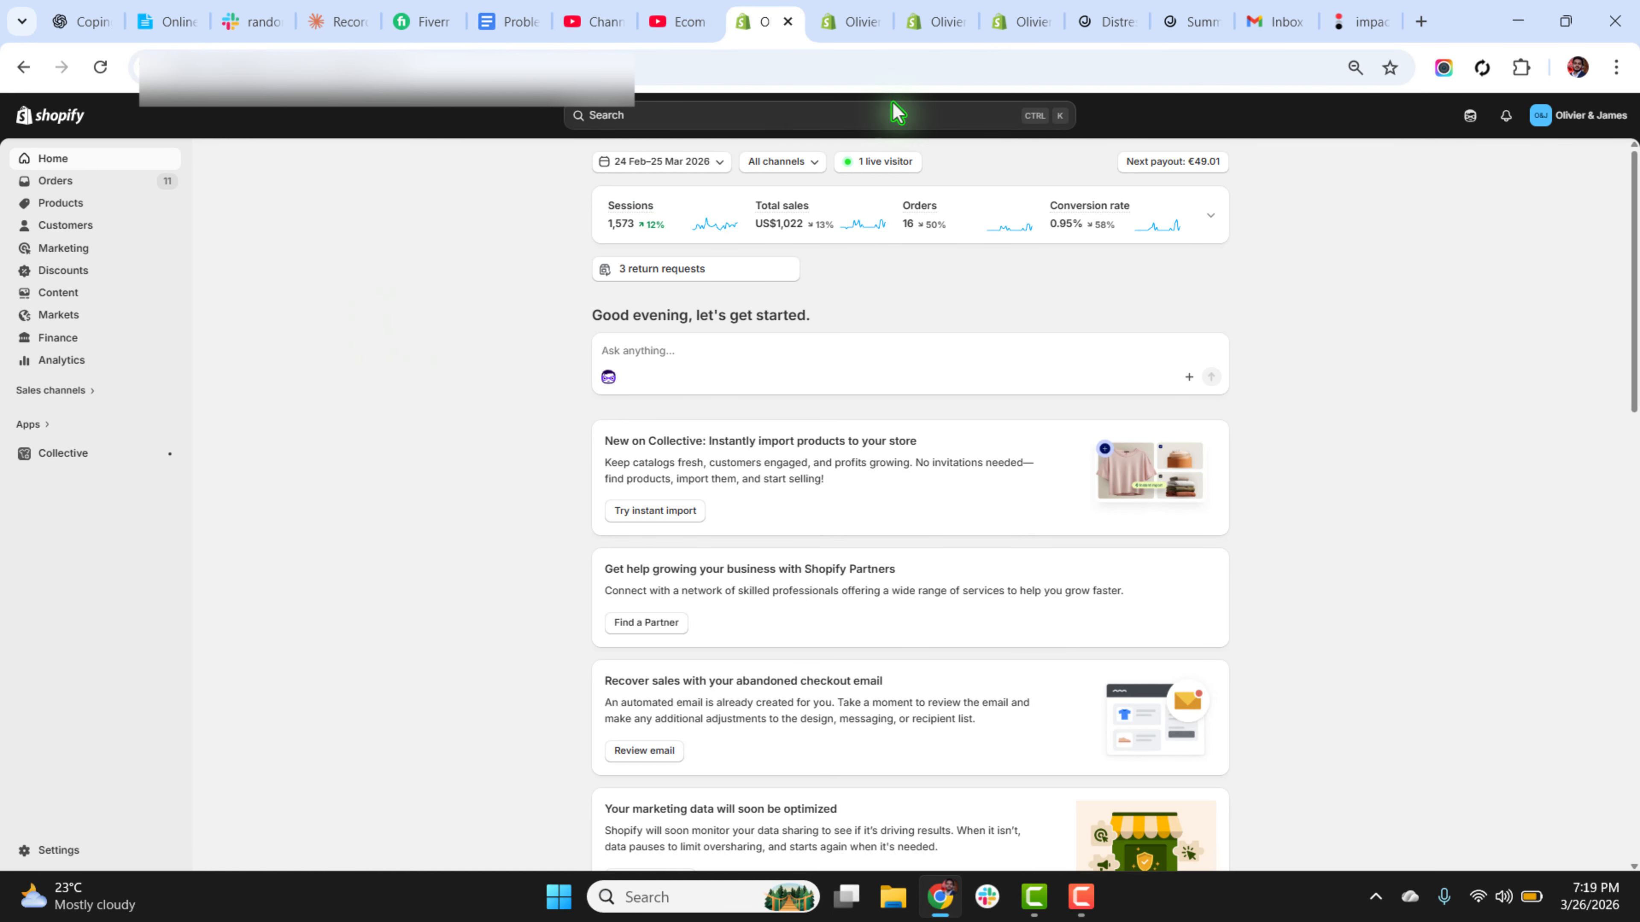
click(1109, 21)
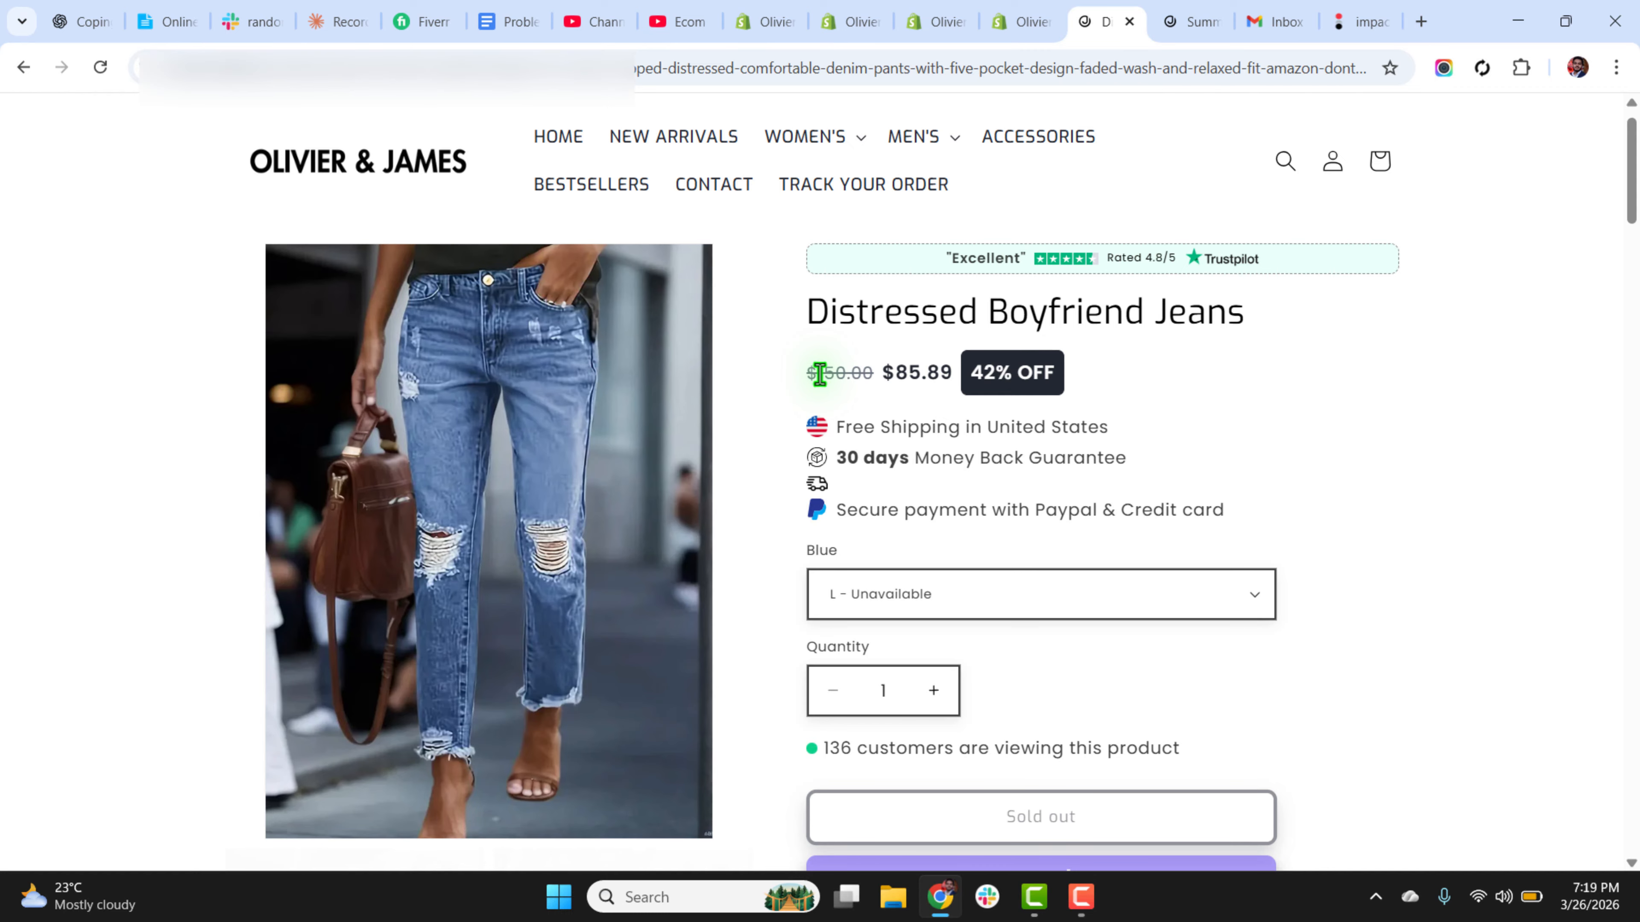
click(852, 22)
click(936, 22)
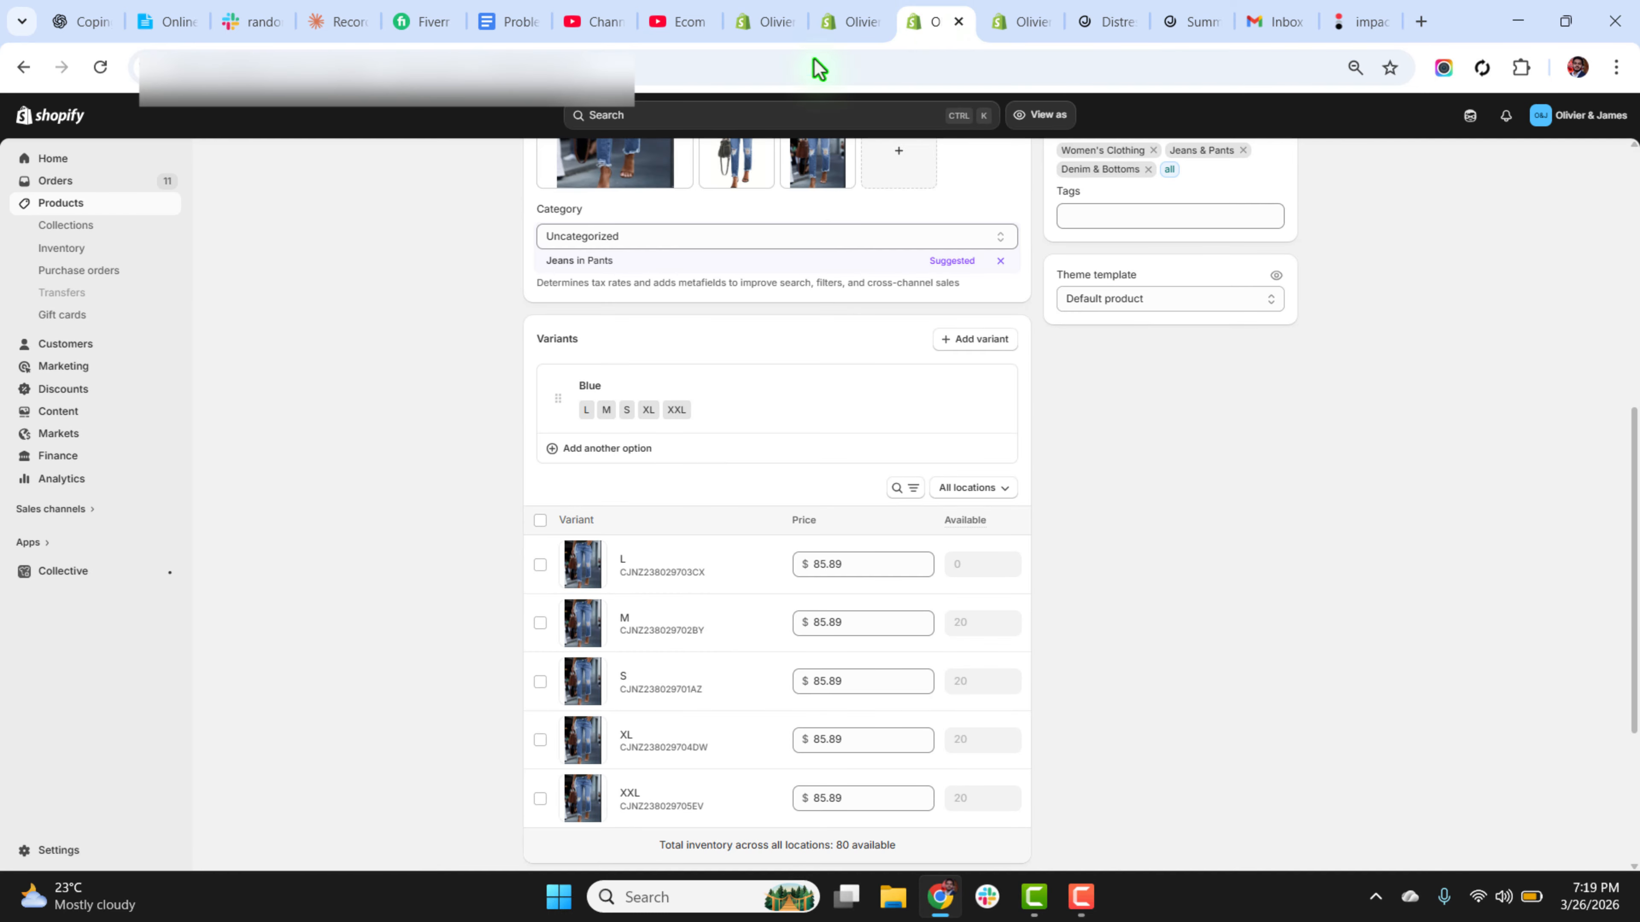
drag(1636, 441, 1637, 581)
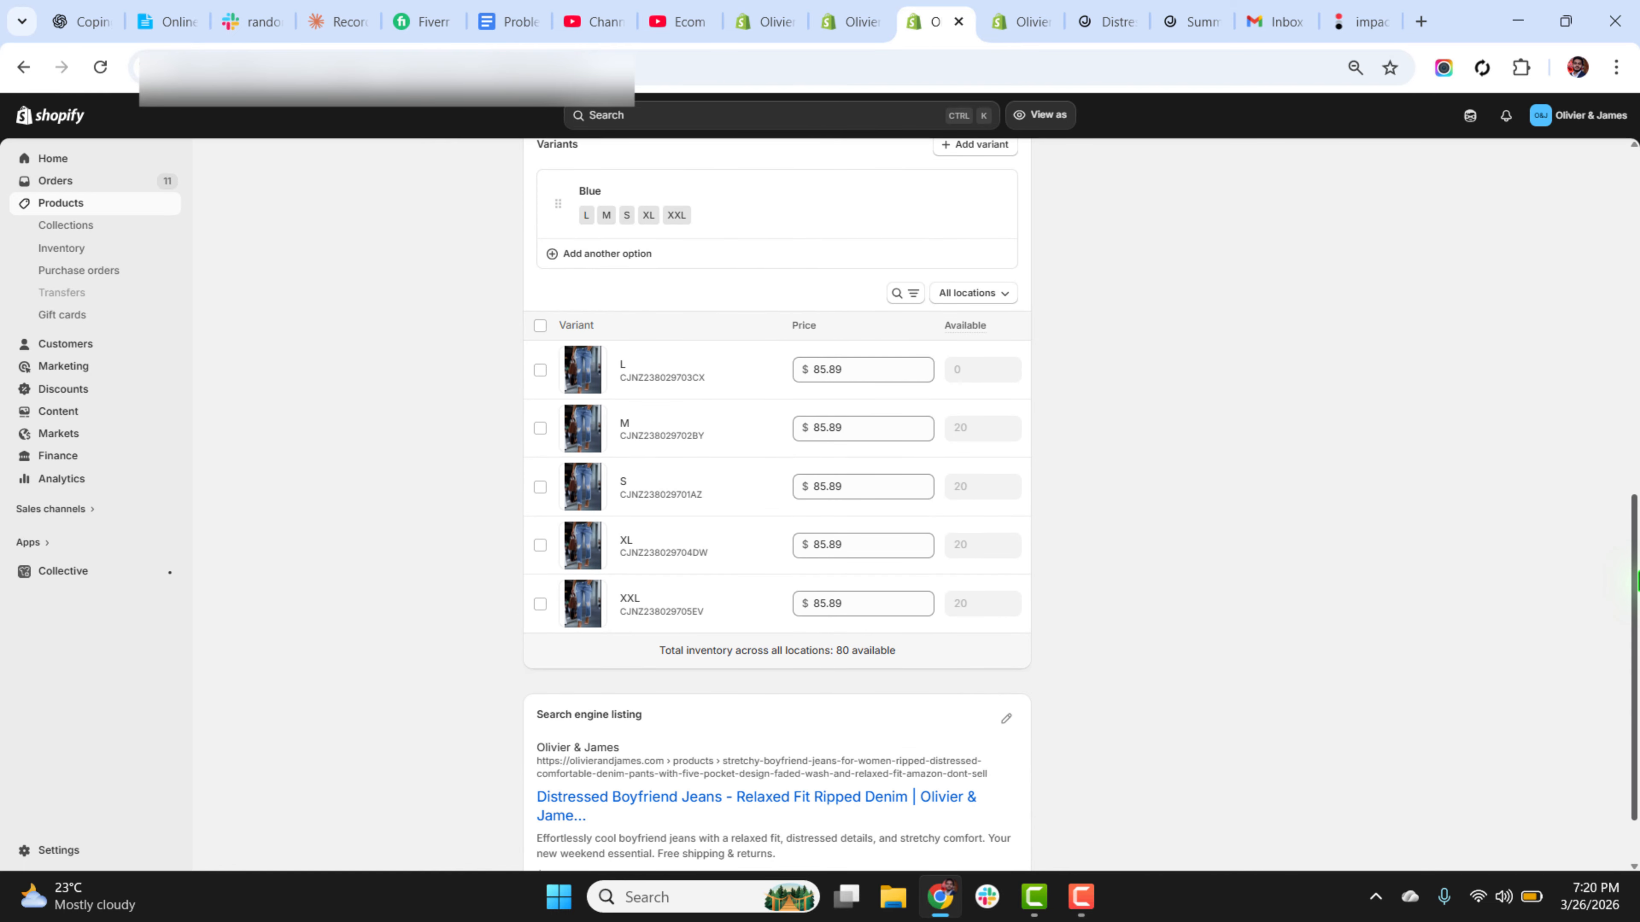
drag(1636, 581, 1636, 239)
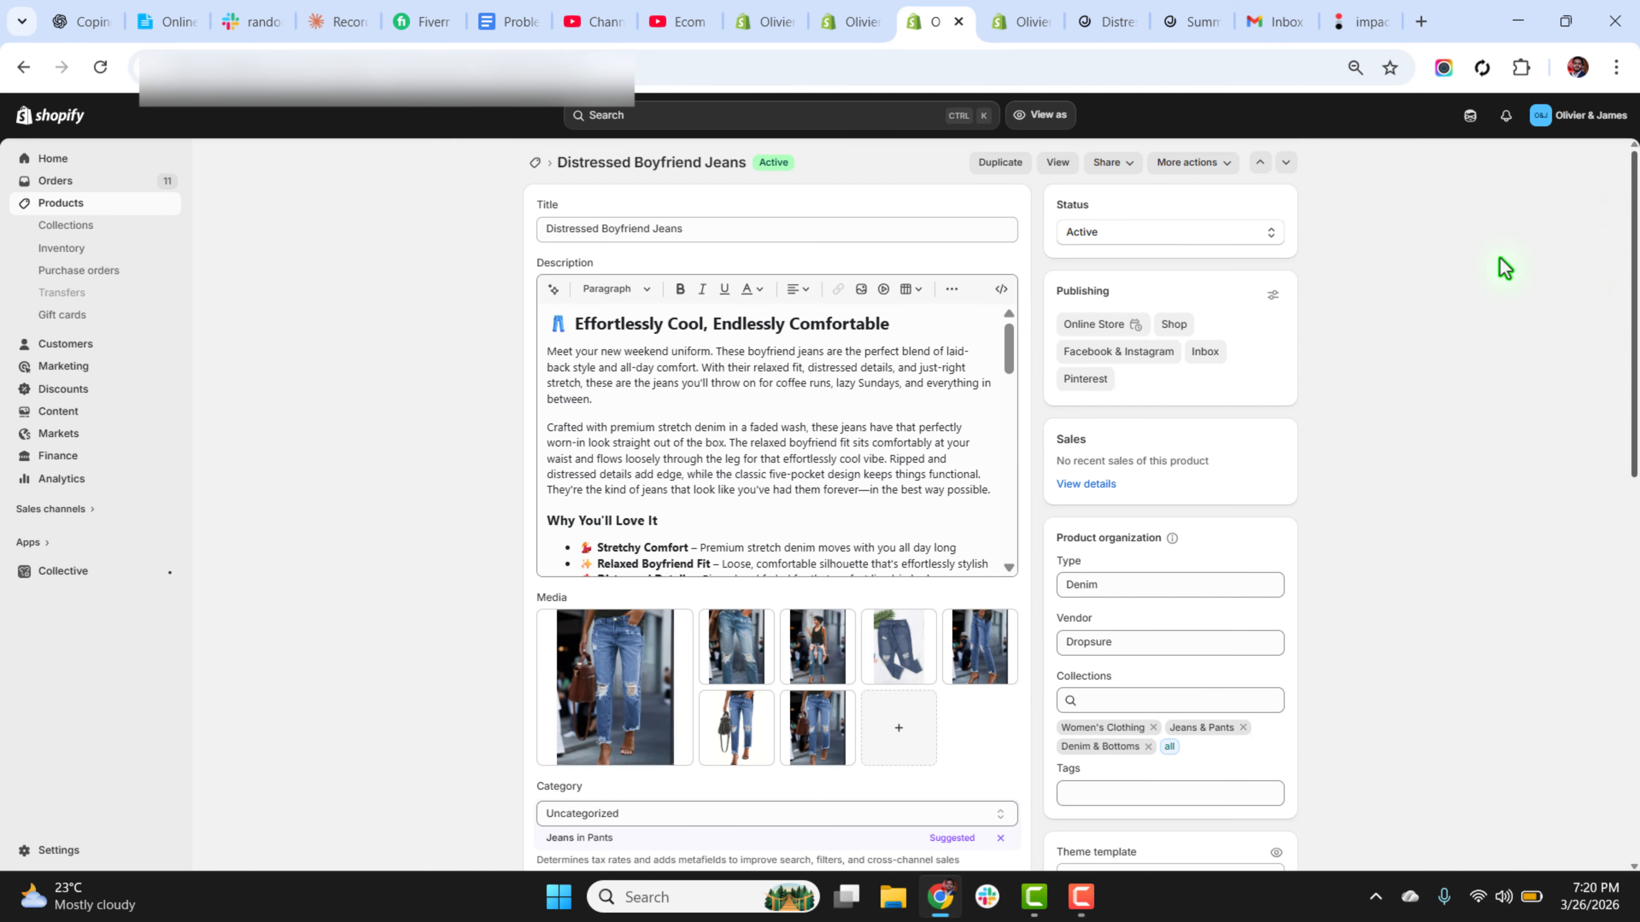
Open the International market in the store admin, stop hiding compare-at prices for European Economic Area customers, and save.
click(1026, 13)
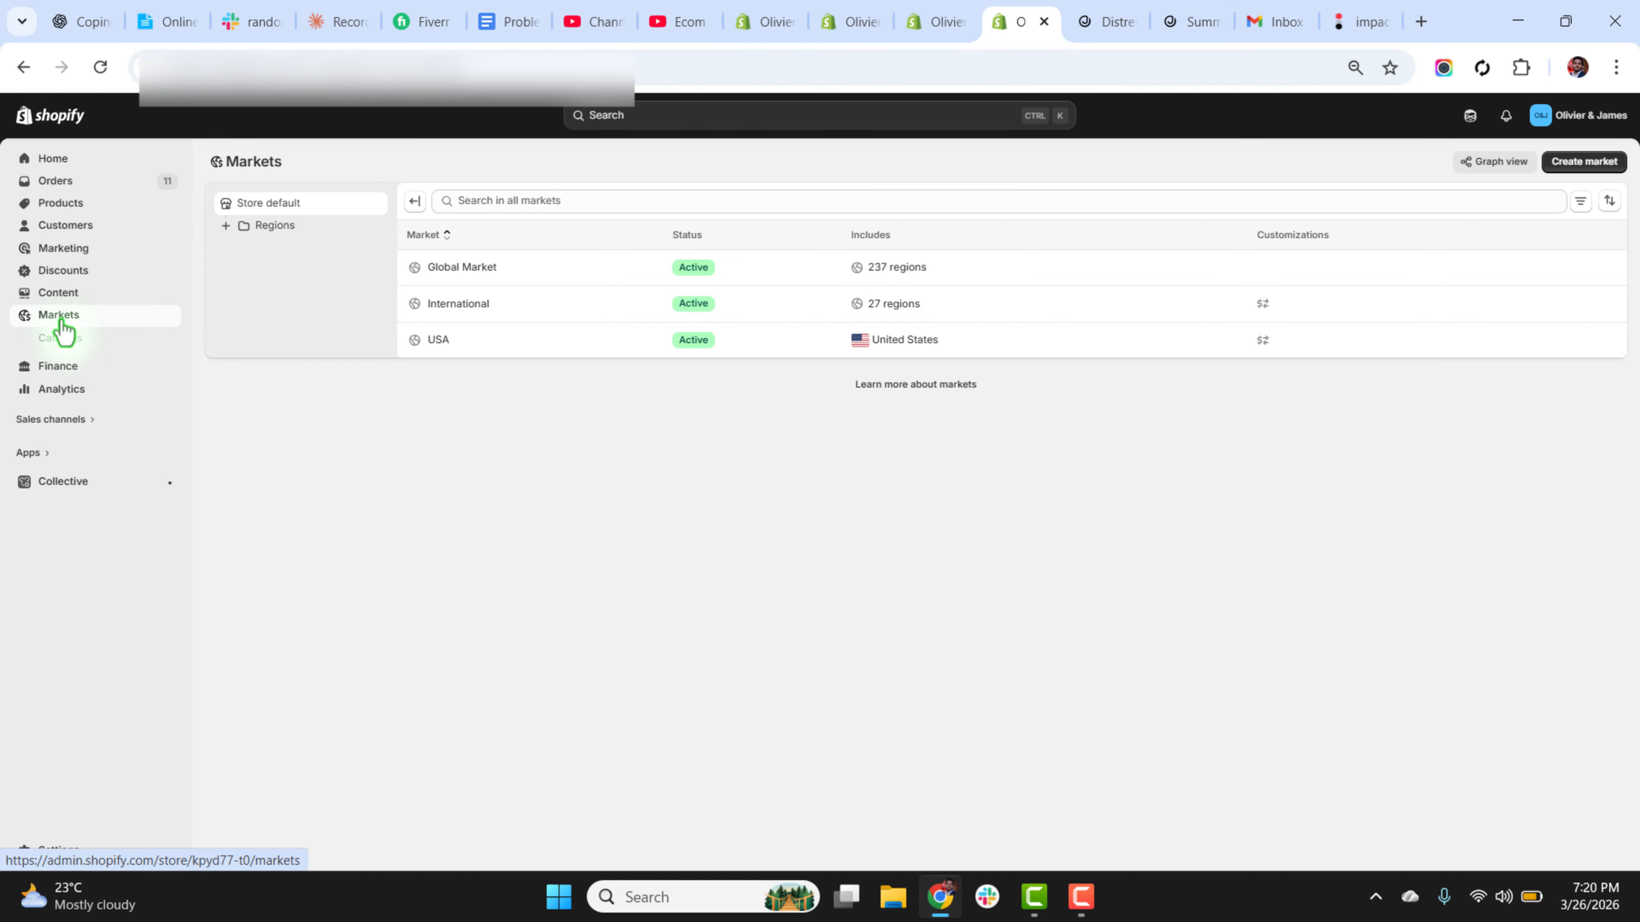
click(60, 162)
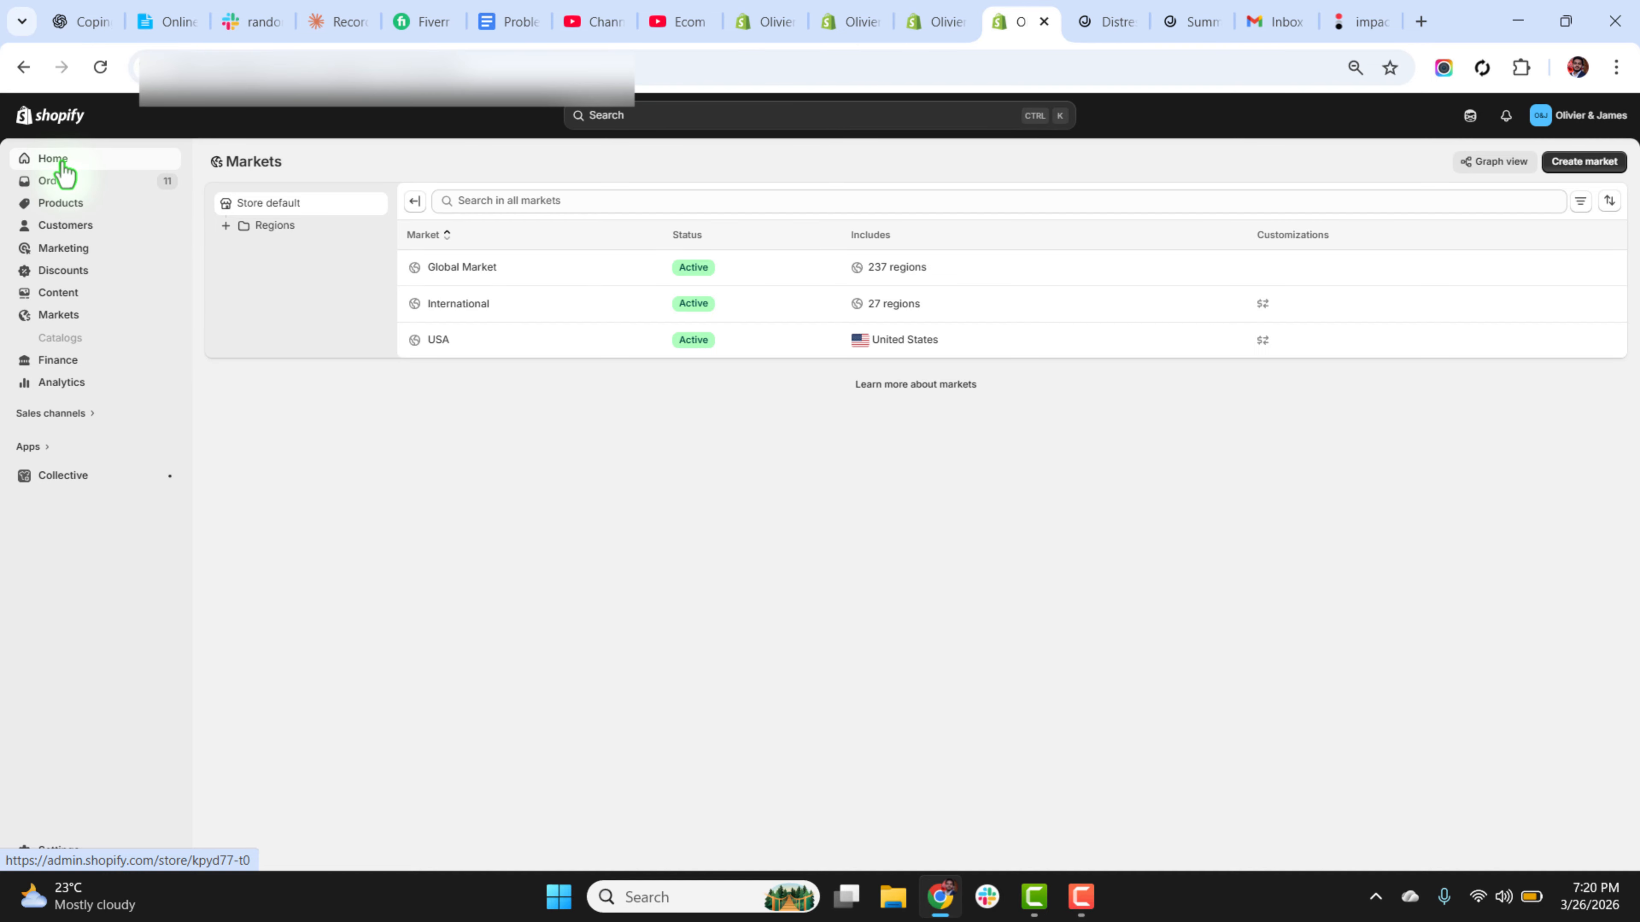
click(63, 318)
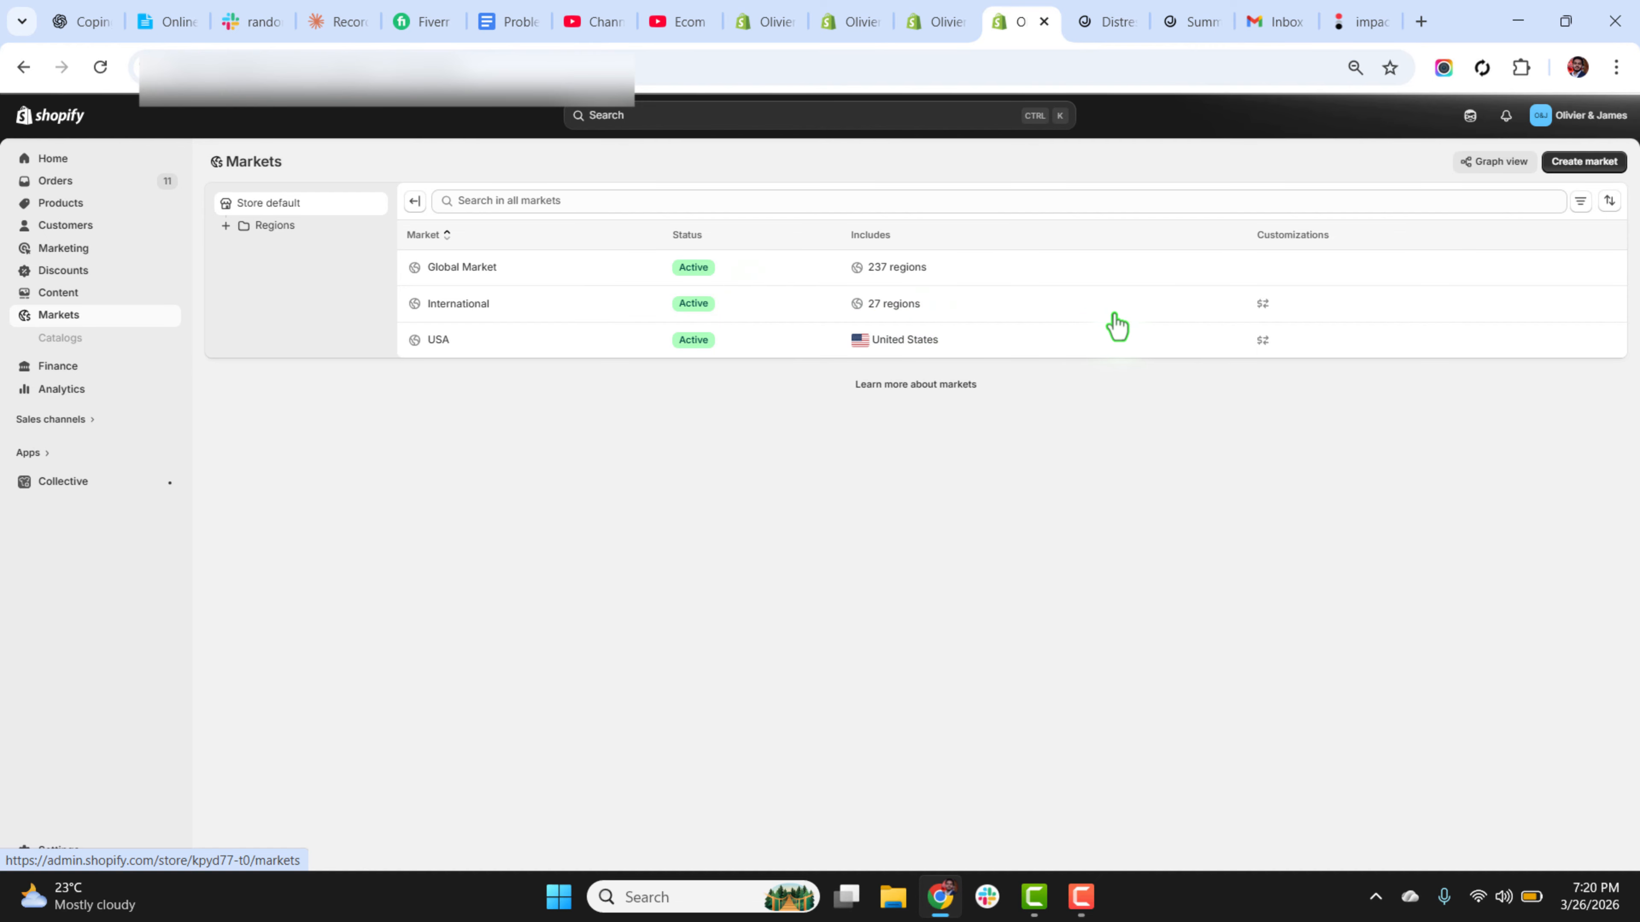
click(466, 302)
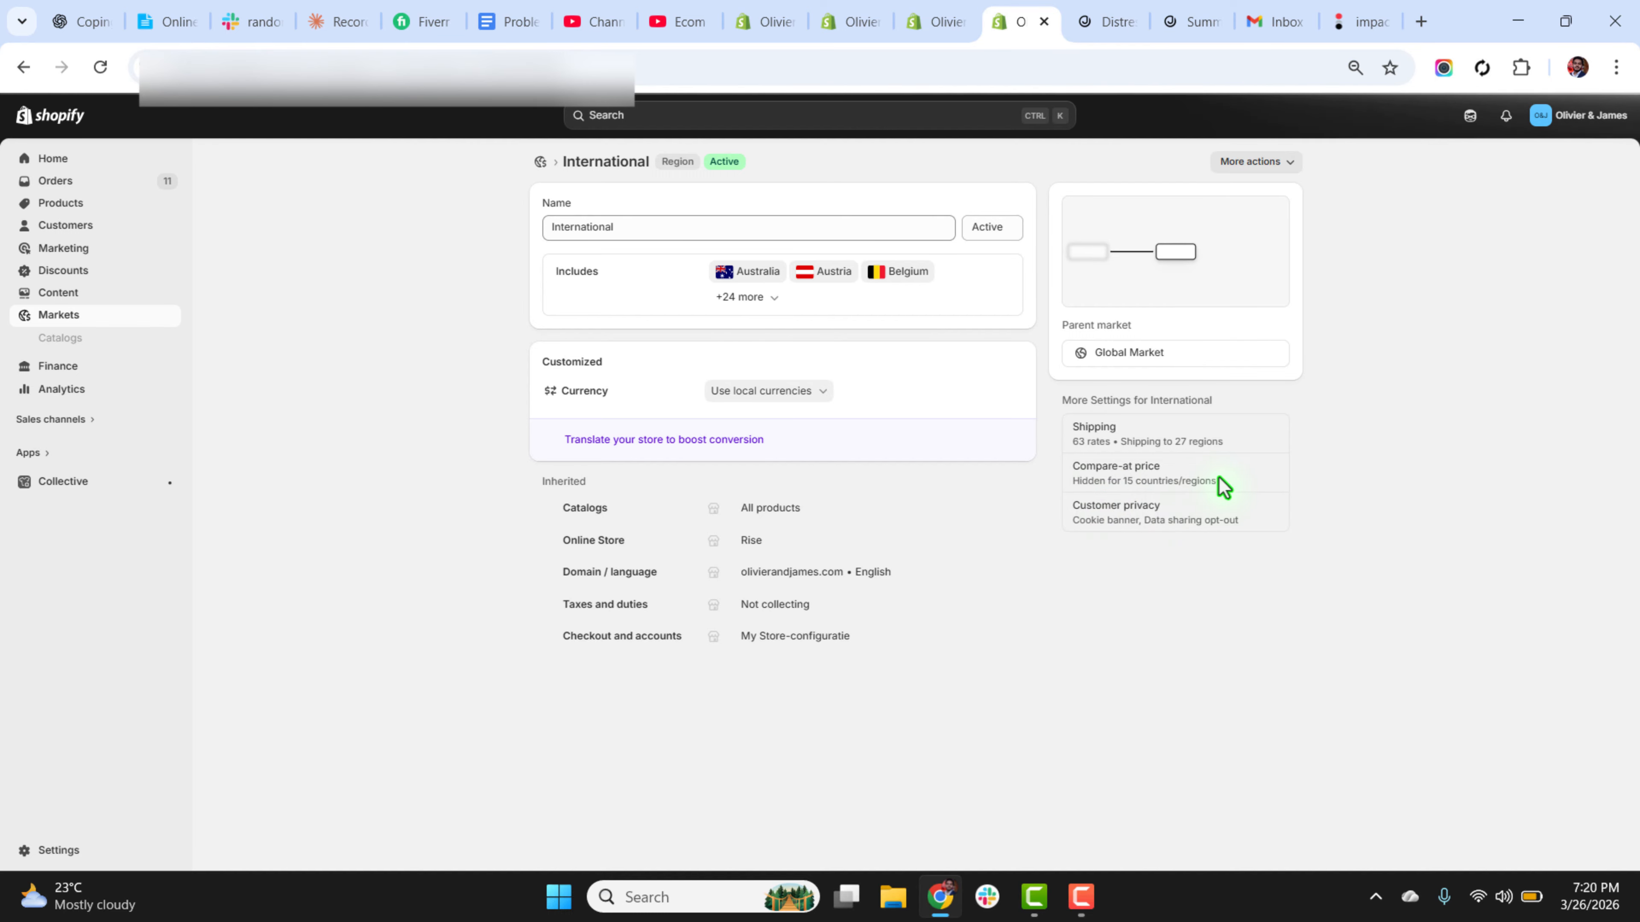
click(1145, 482)
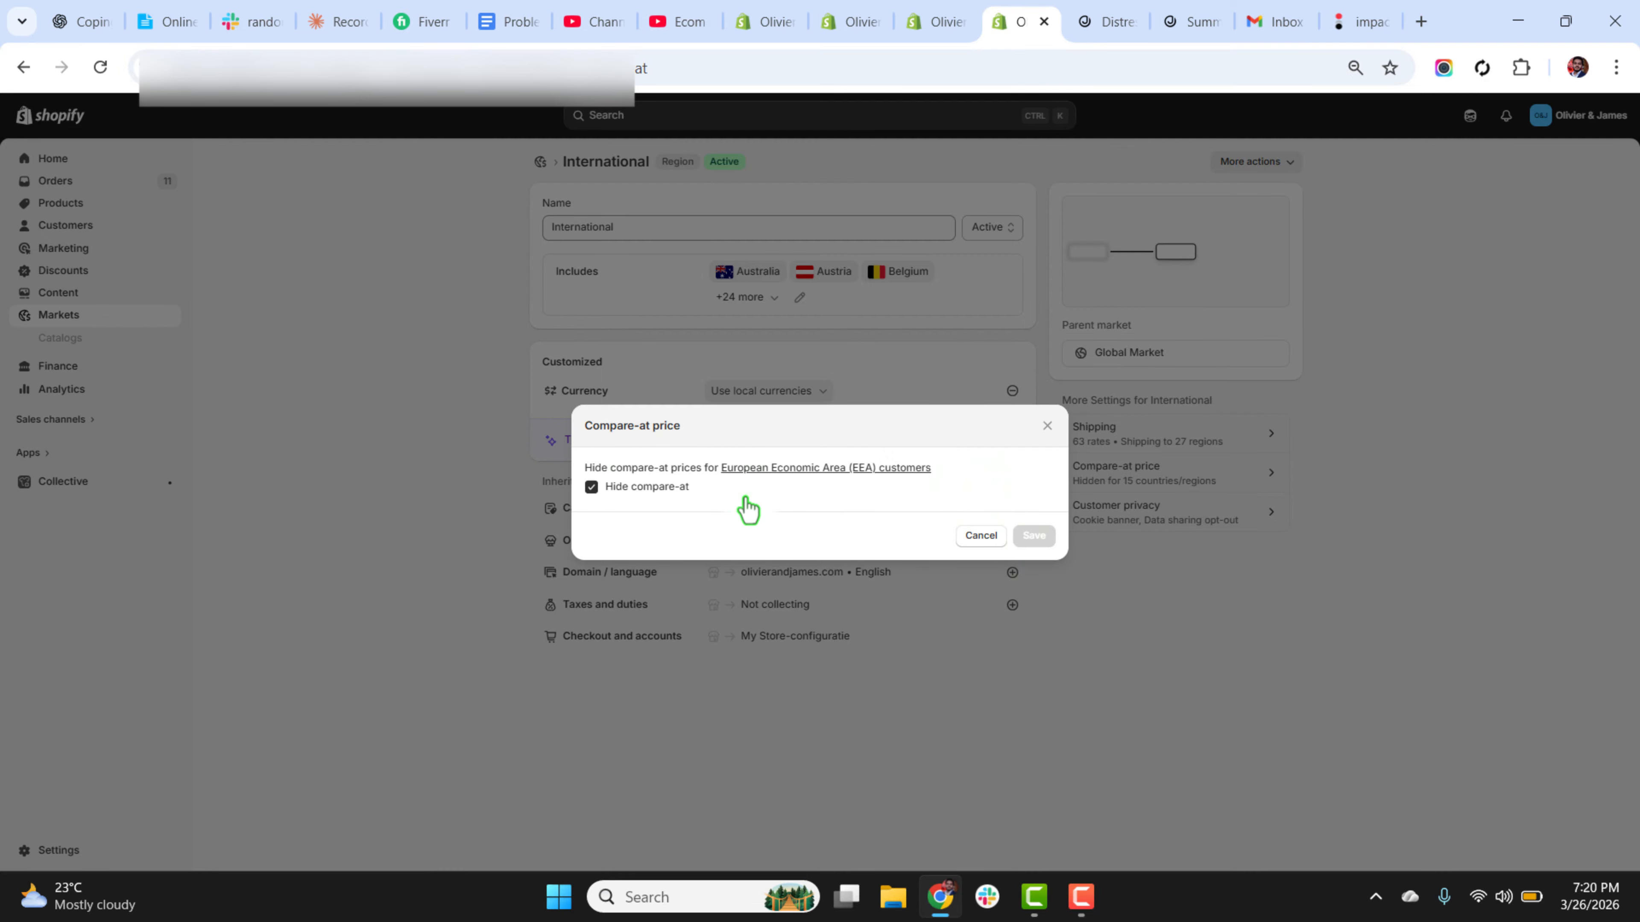
click(592, 488)
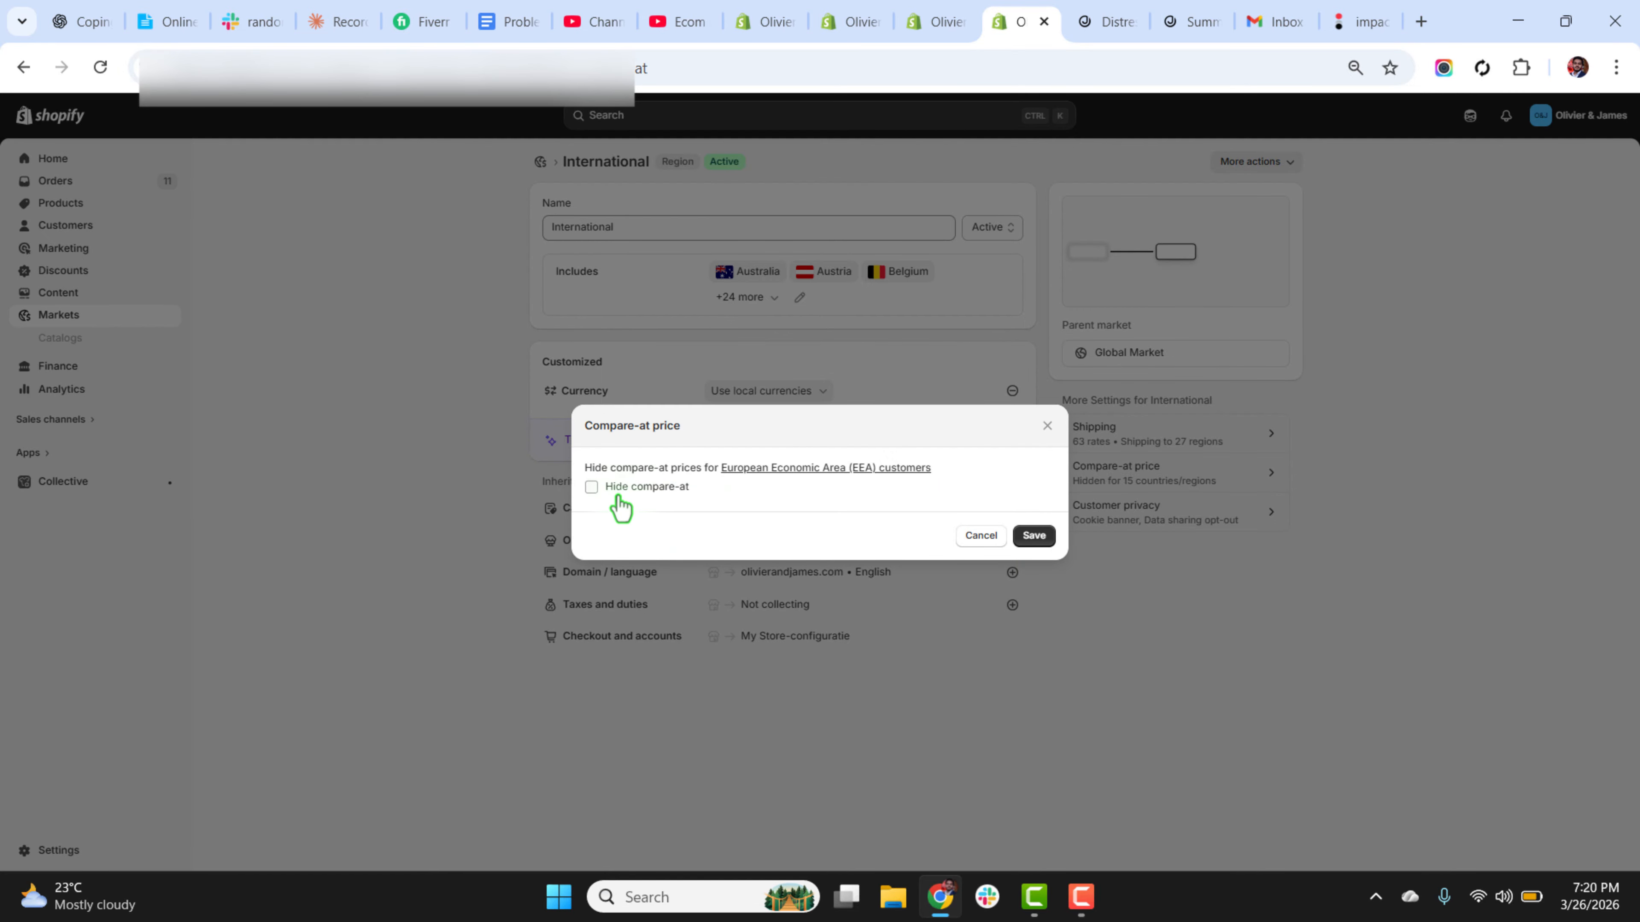
click(1035, 539)
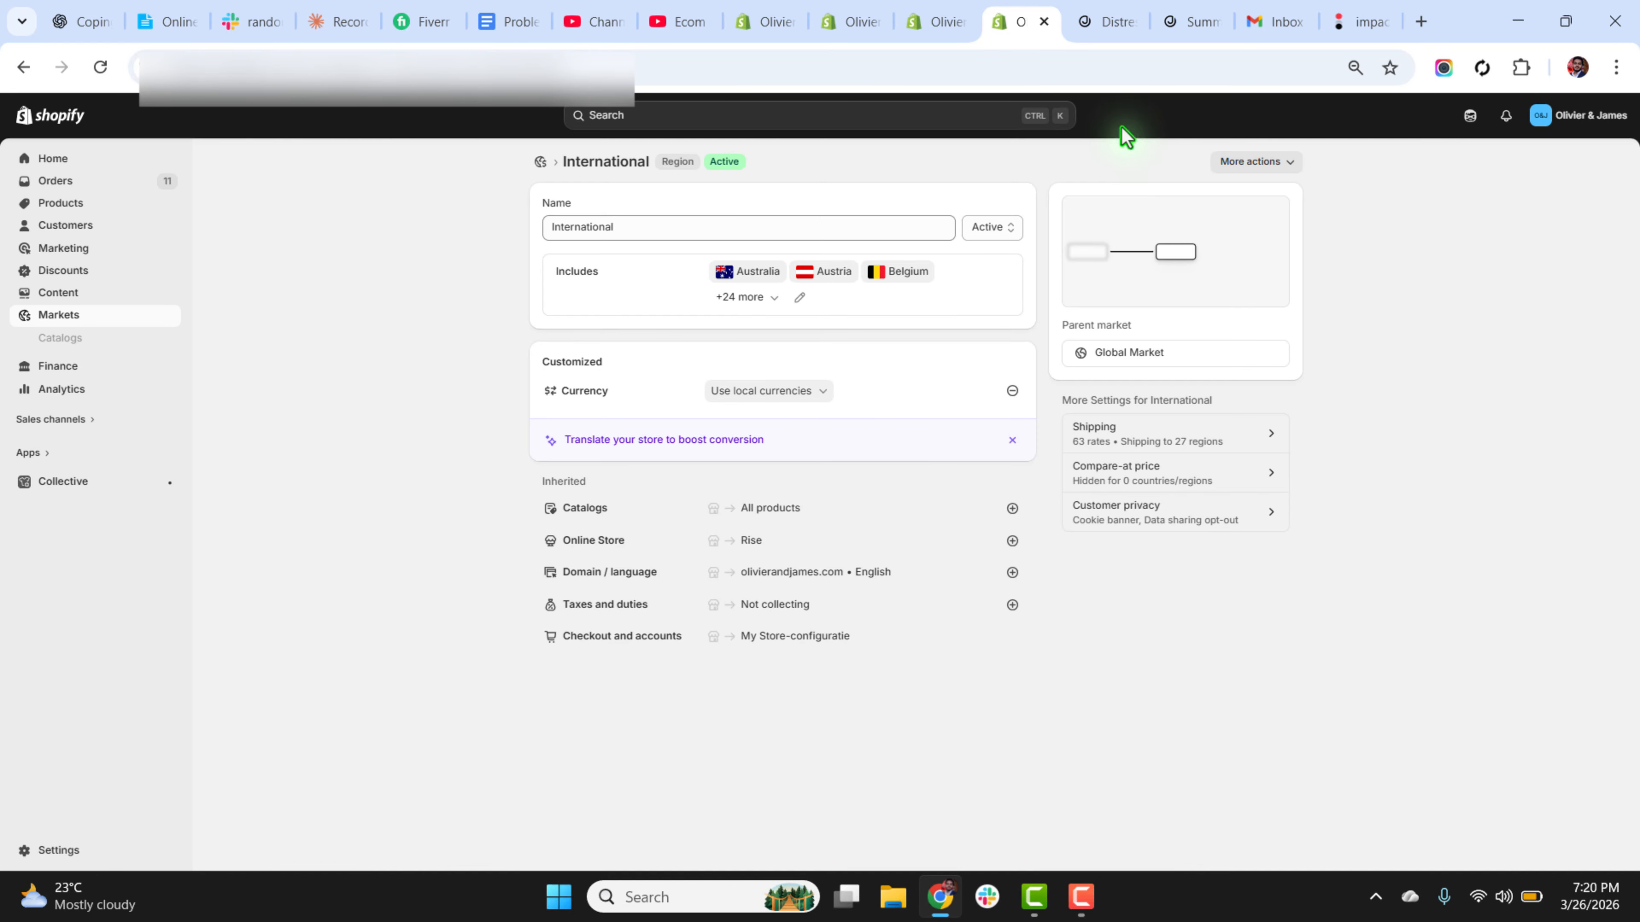
Refresh the jeans' storefront page to check its price, and review the bullet list in the Problems with Discount Price document.
click(1103, 21)
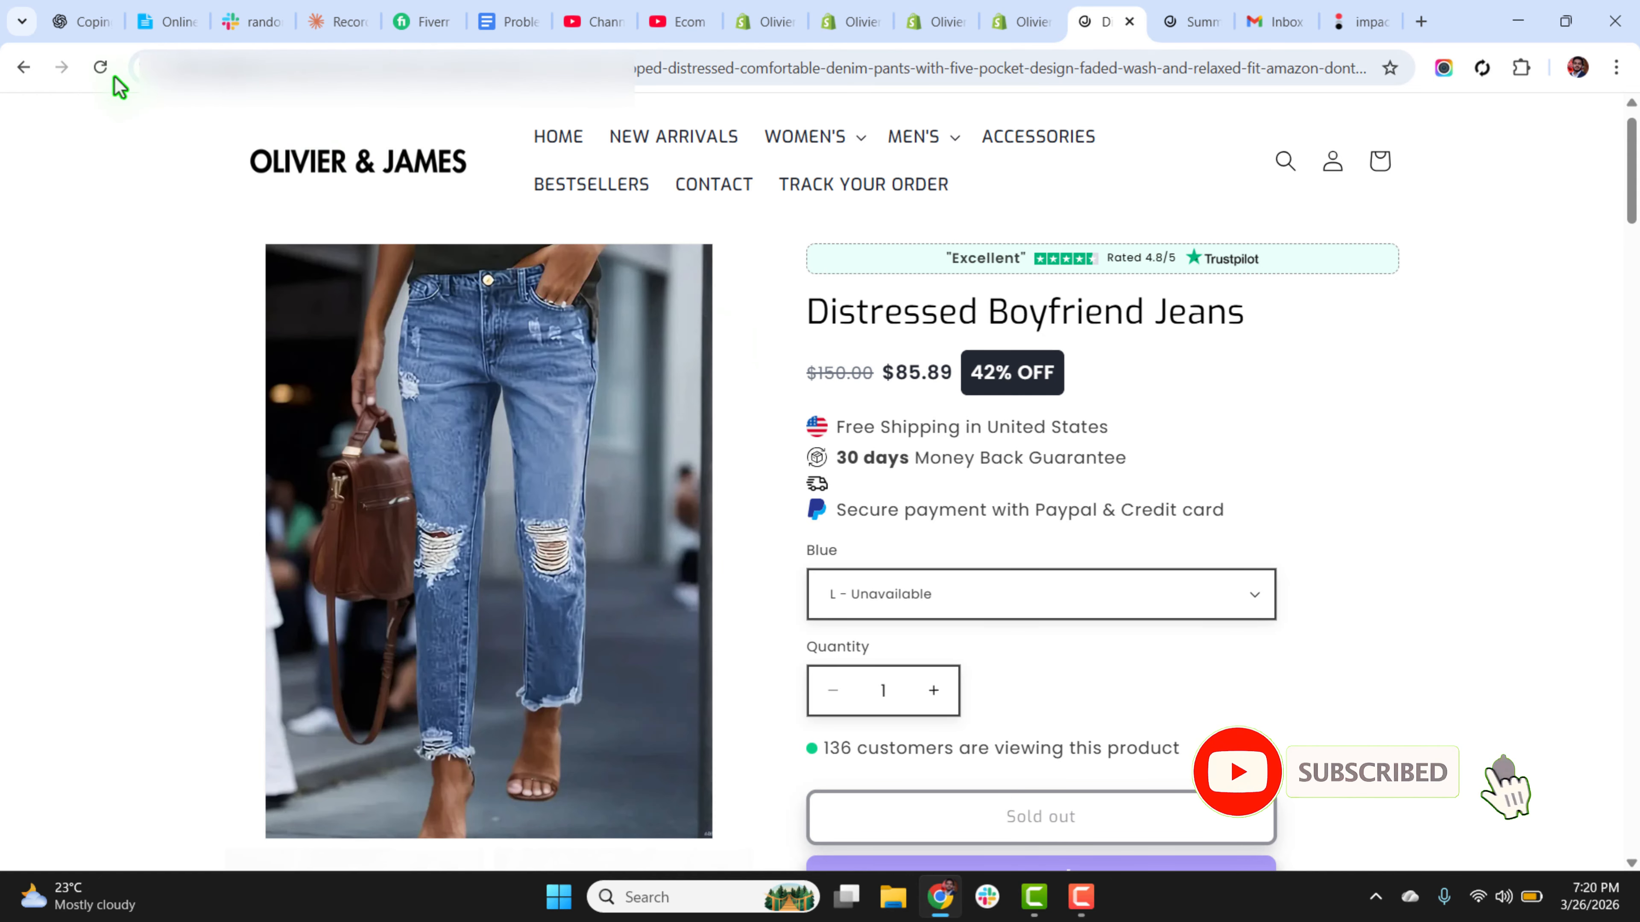
click(99, 69)
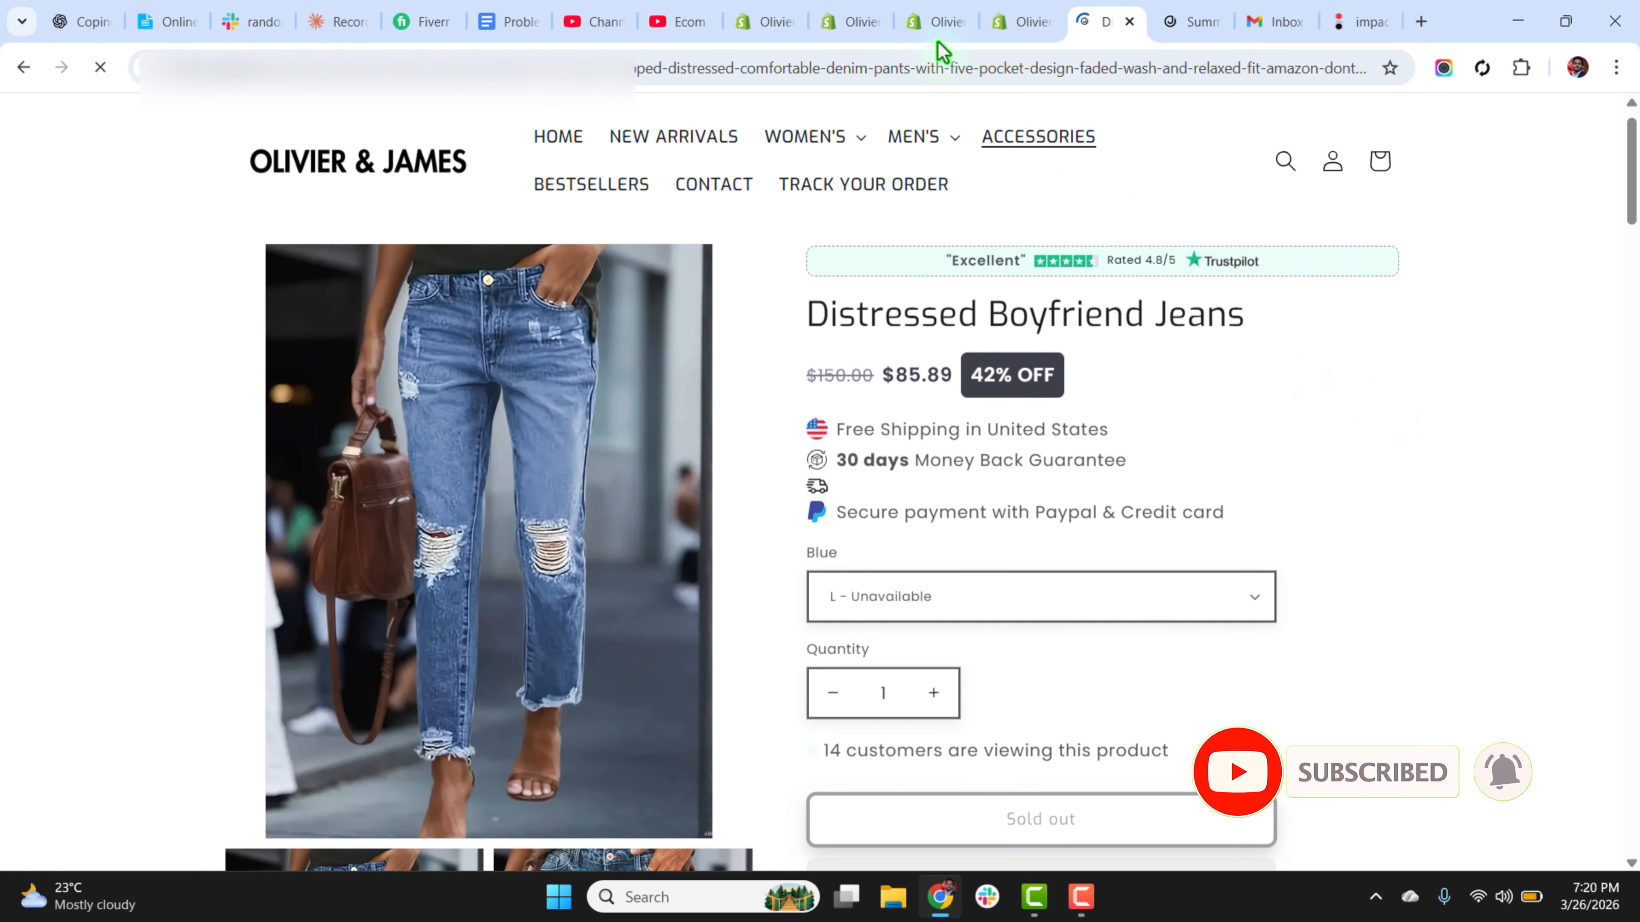
click(949, 21)
click(1023, 21)
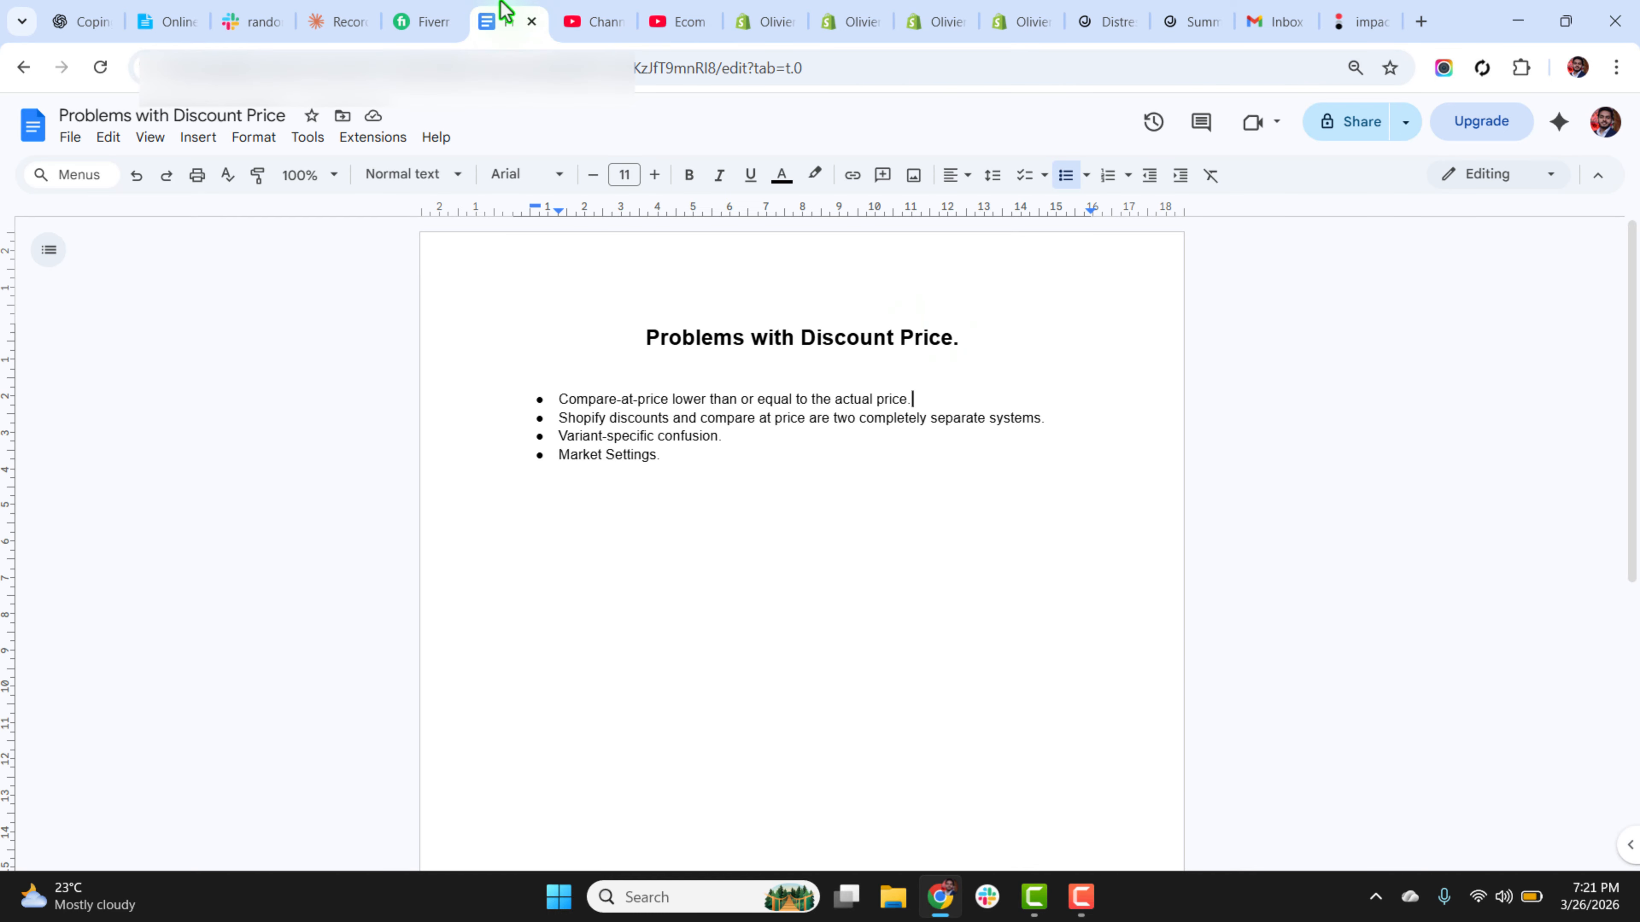
click(507, 21)
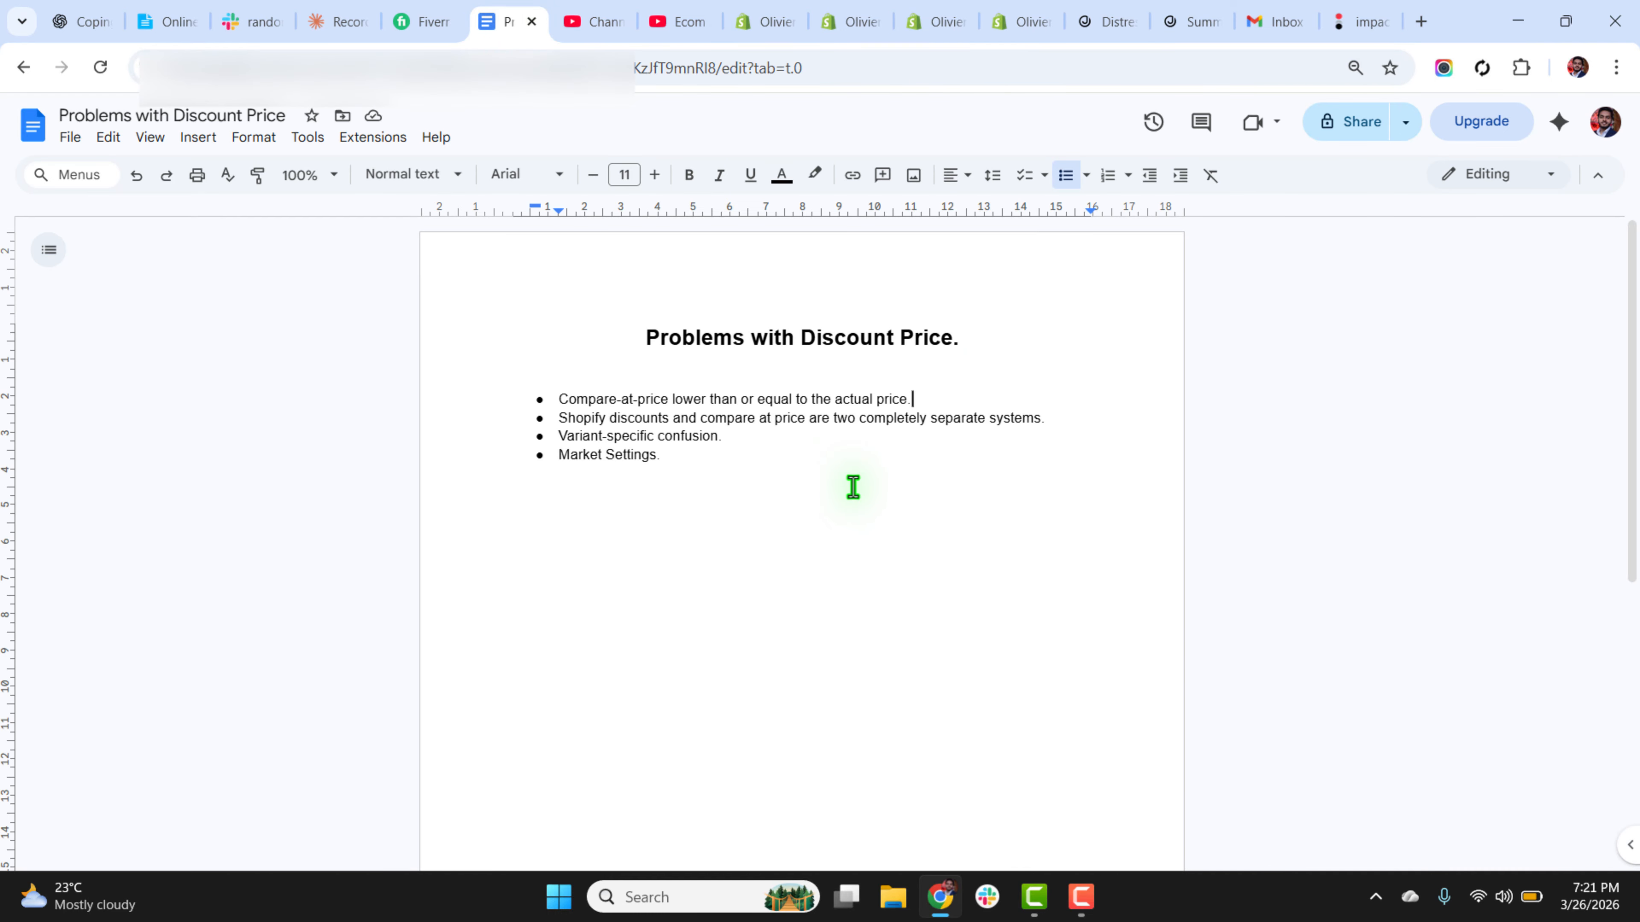